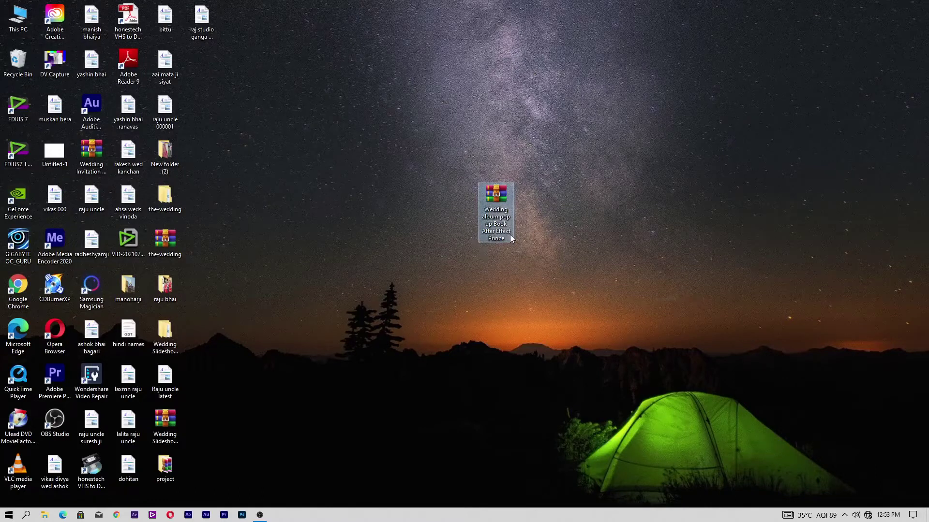
Step: Extract the Wedding album pop up Book After Effect Prince archive on the desktop, entering the archive password
right_click(495, 205)
click(540, 264)
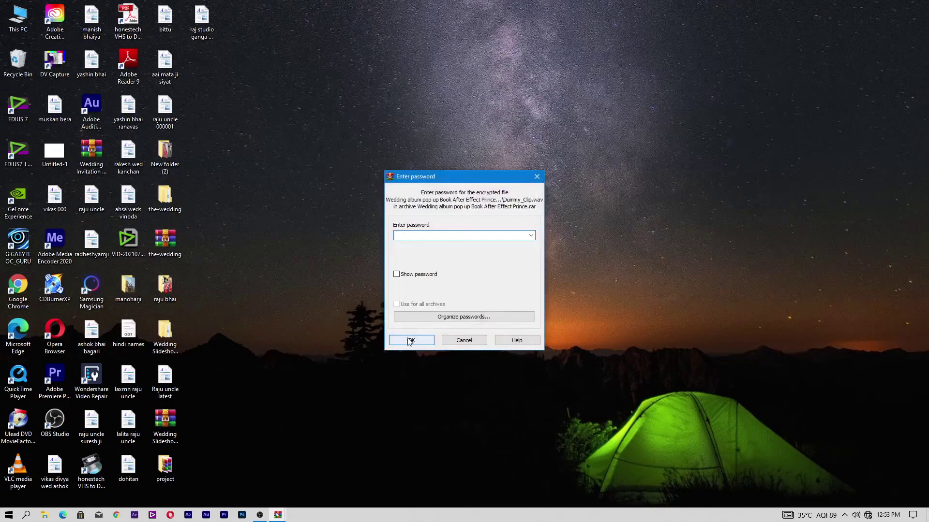
text(1)
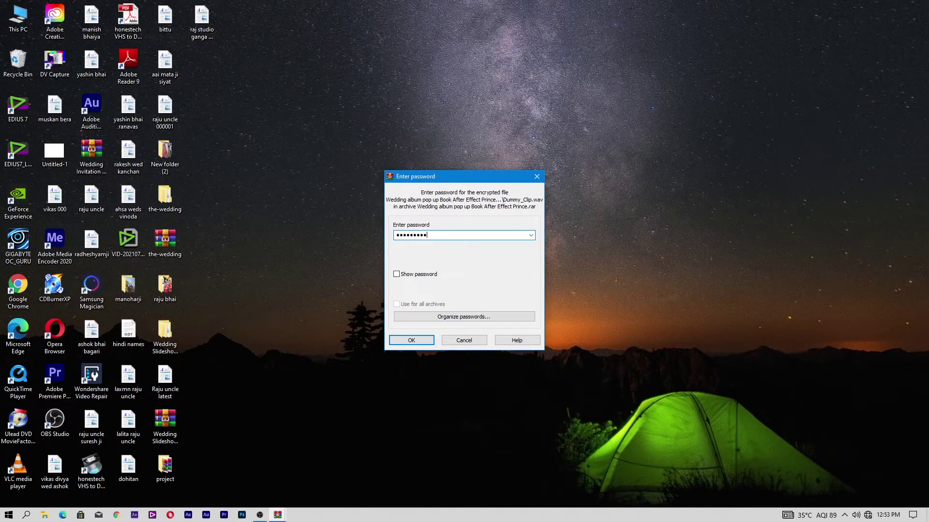
key(Return)
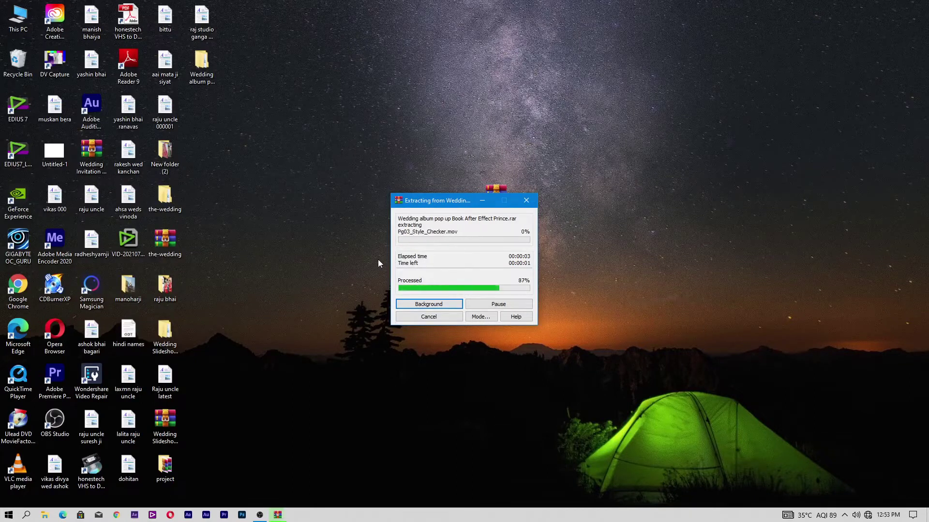
Step: Place the extracted wedding album folder beside its archive on the desktop and check the folder's contents
drag(202, 62, 450, 213)
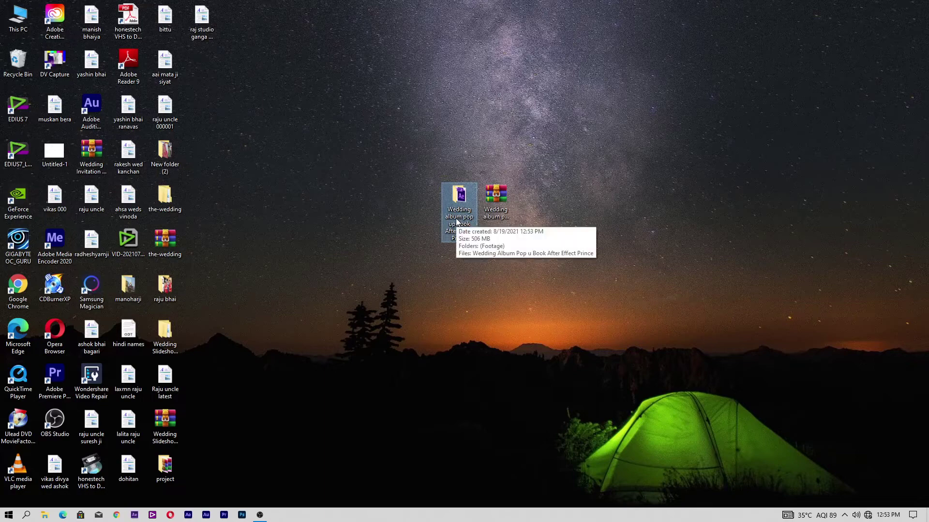
double_click(458, 212)
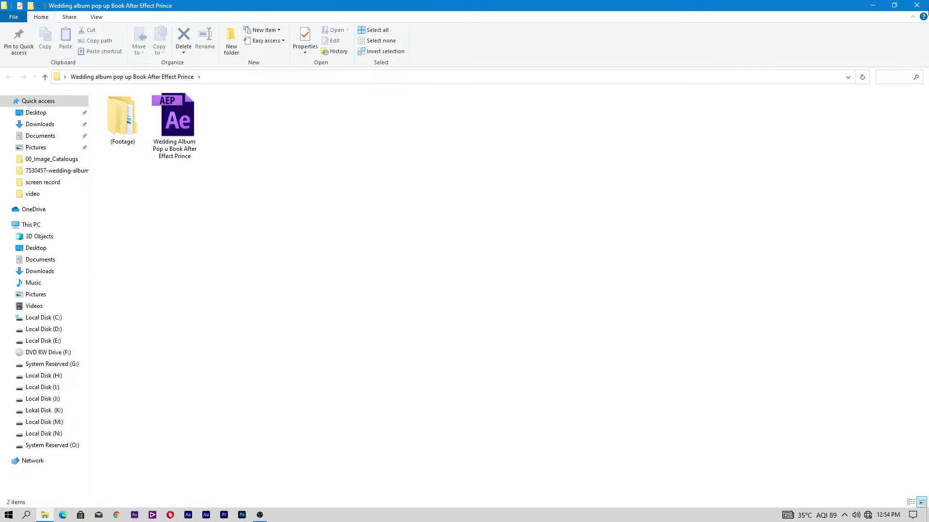
click(917, 5)
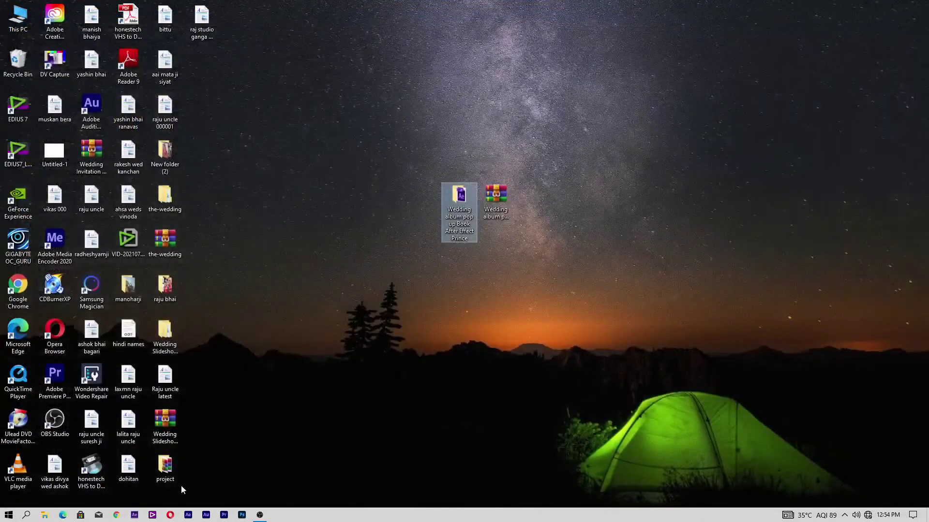
Step: Launch After Effects and open the Wedding Album Pop u Book After Effect Prince project from the extracted desktop folder
click(133, 517)
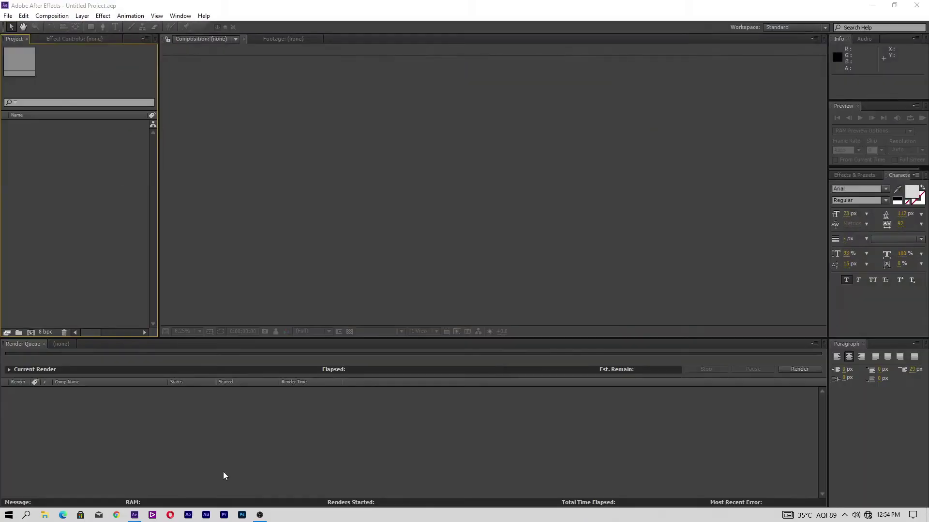
click(284, 316)
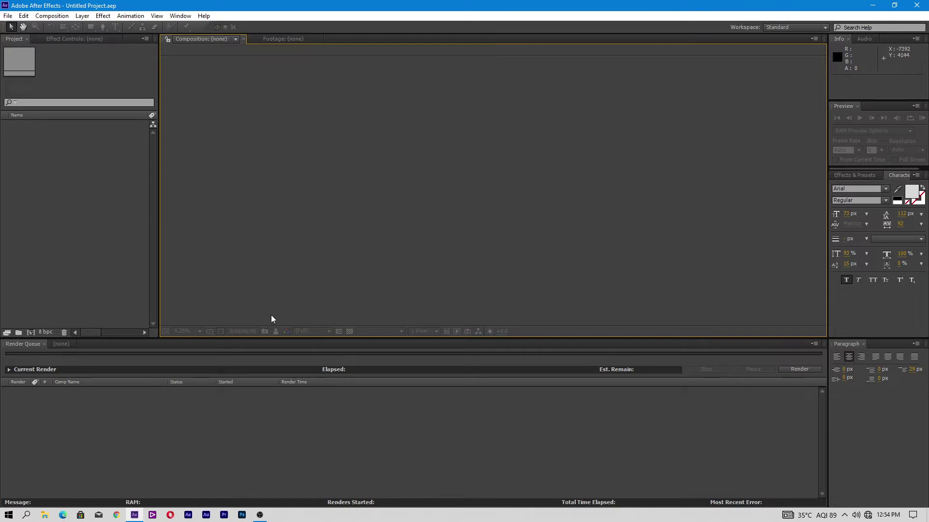
click(7, 16)
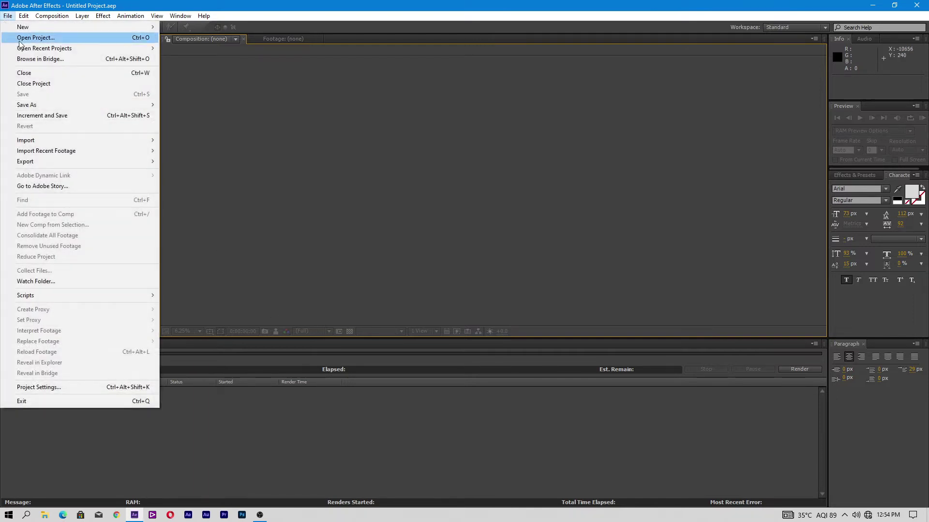
click(19, 41)
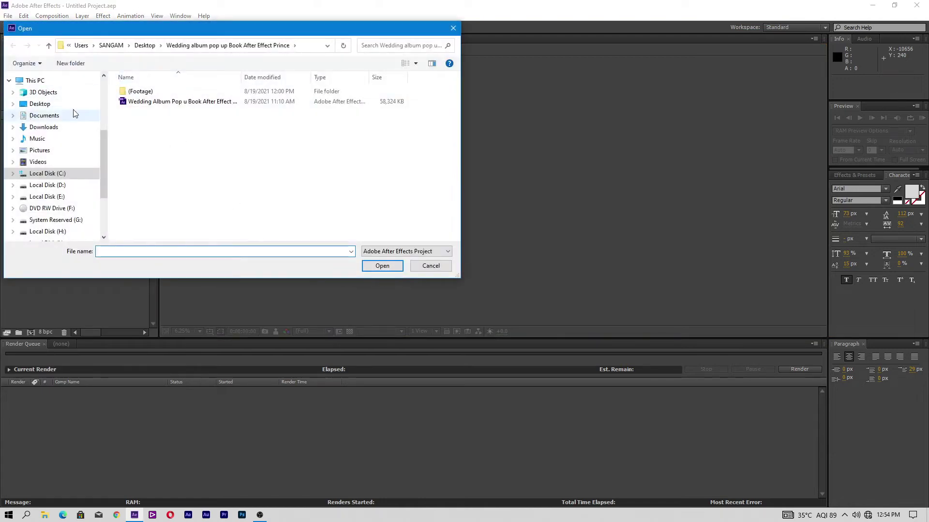
click(74, 104)
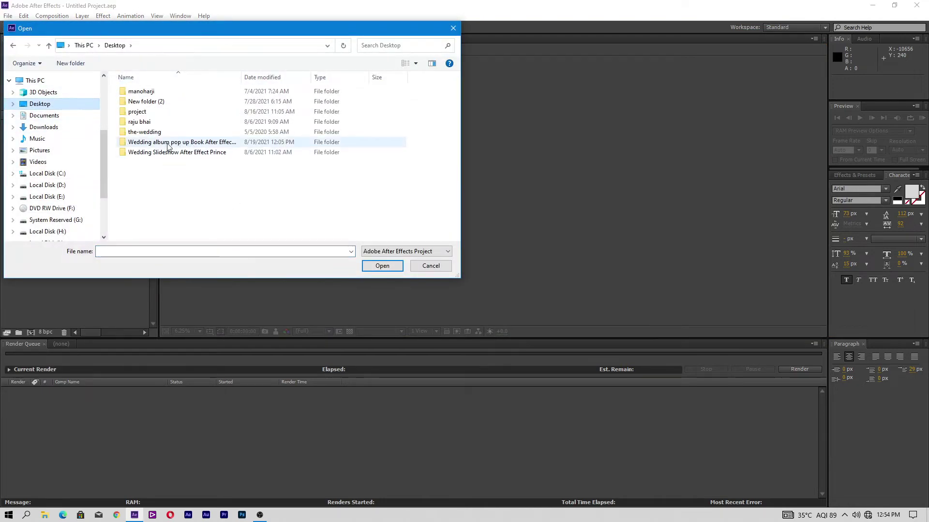
double_click(200, 146)
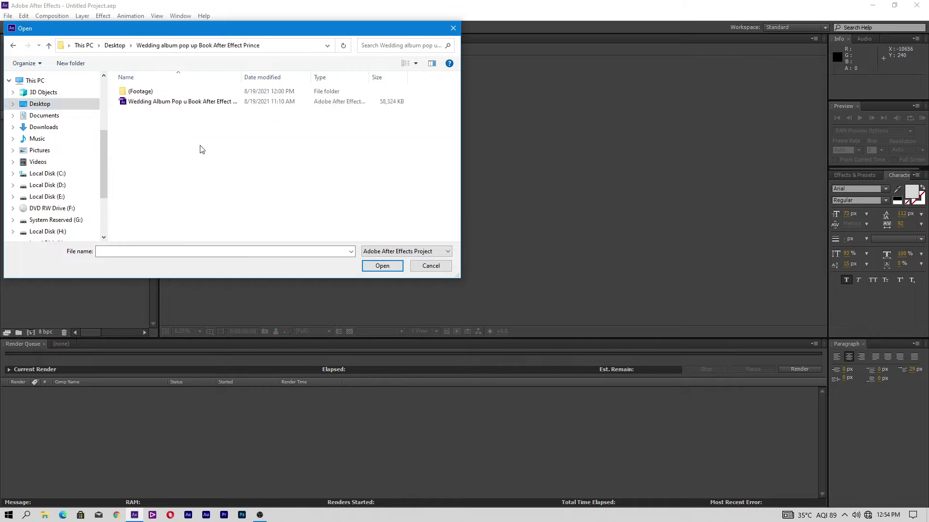
click(199, 102)
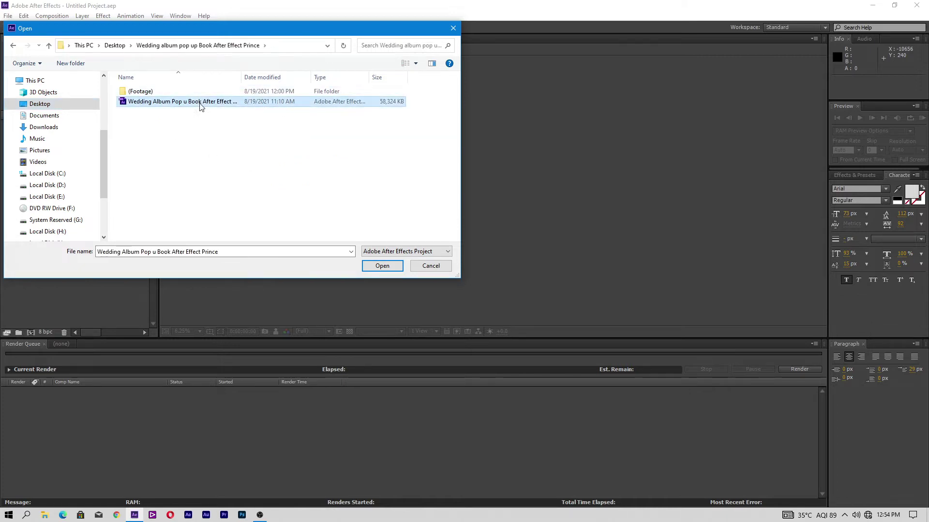
click(382, 267)
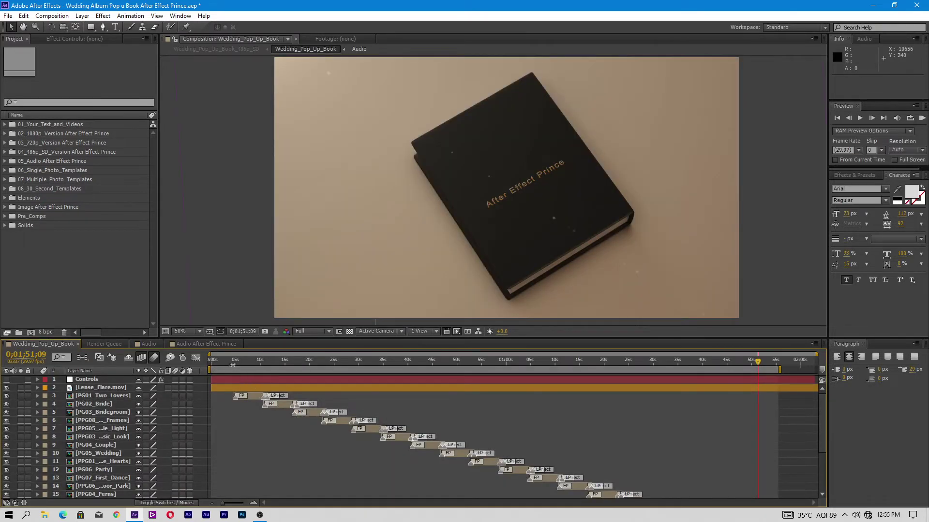
Step: Preview the Wedding_Pop_Up_Book composition at several points, from the opening book cover through the pop-up pages to the closing cover
click(230, 362)
drag(230, 364, 256, 364)
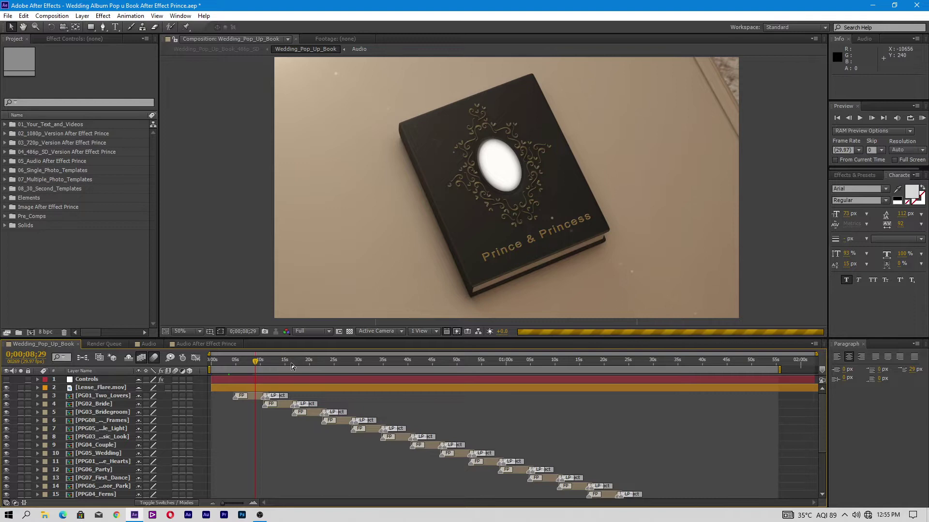
click(467, 366)
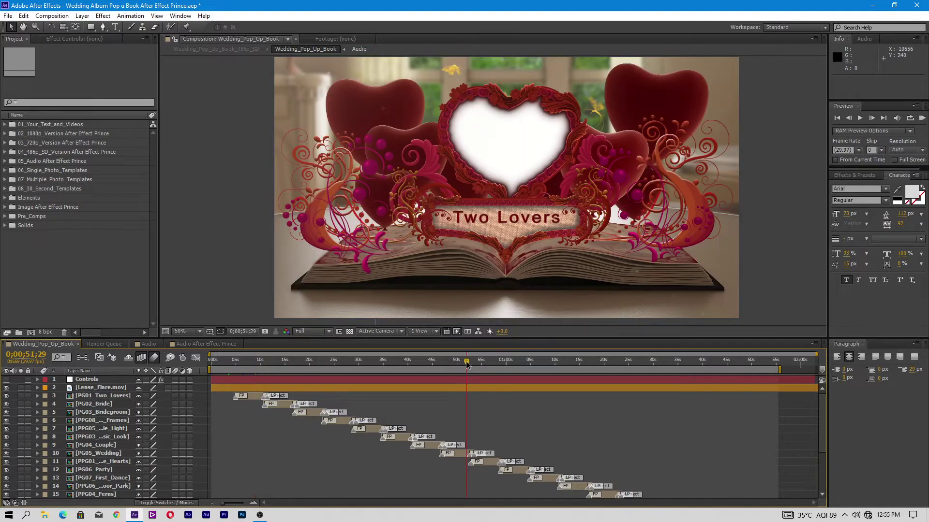
click(607, 365)
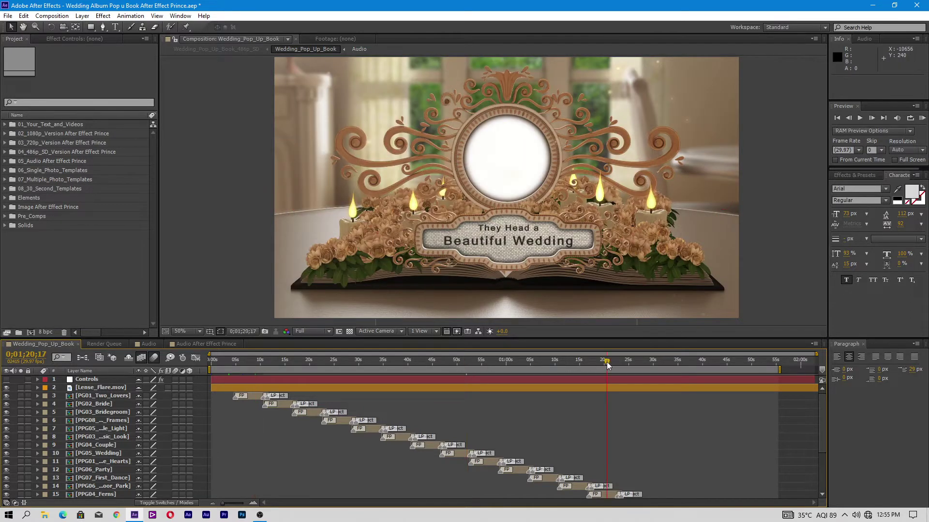
click(706, 366)
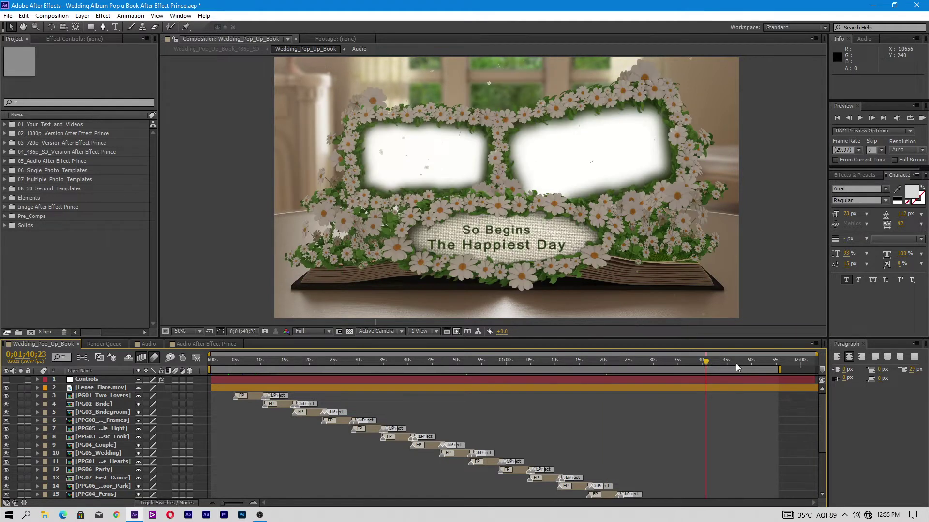
click(751, 367)
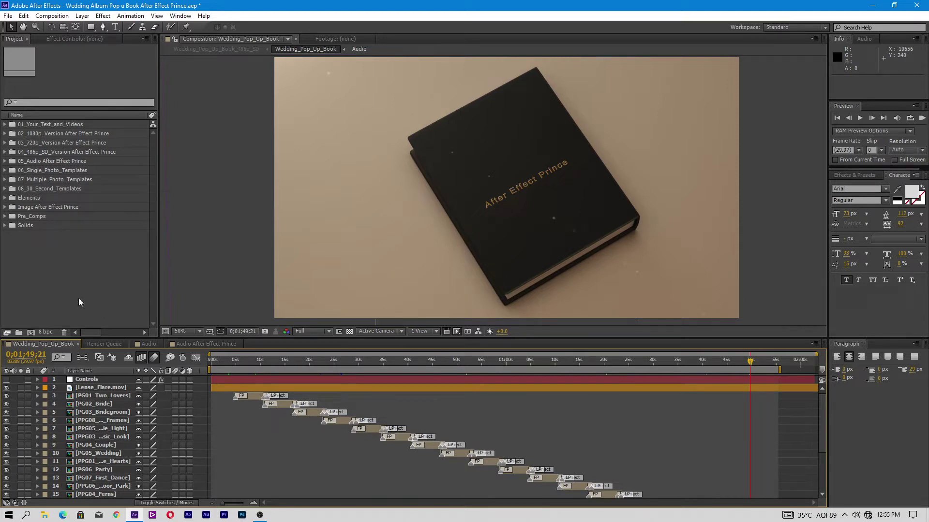
Step: Create a new project folder named "images"
right_click(22, 255)
click(51, 268)
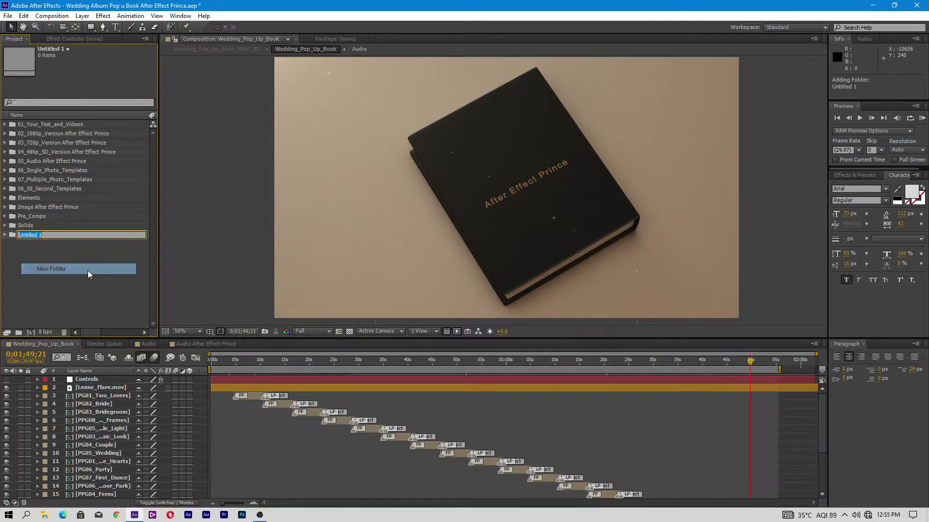
key(BackSpace)
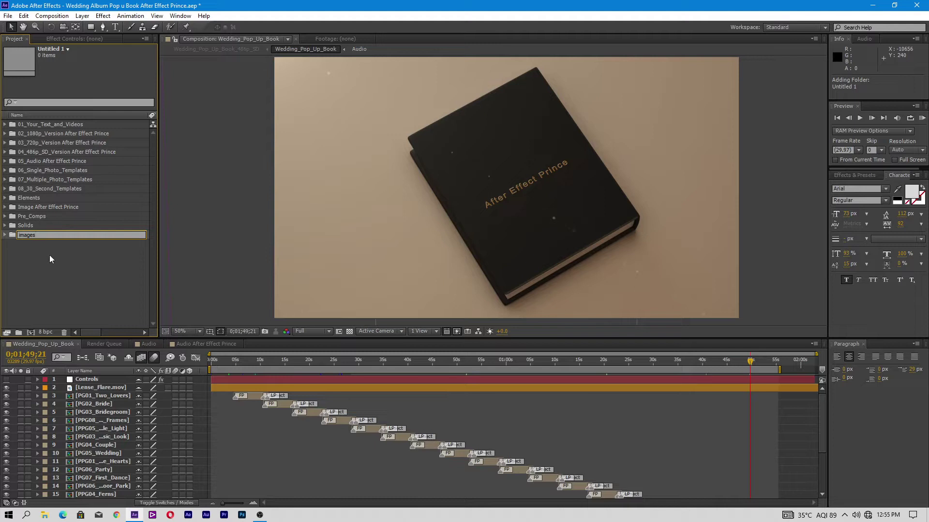
text(images)
key(Return)
Step: Import all photos from the cople images folder in prince on Local Disk (E:) into the project's images folder and check them
click(44, 515)
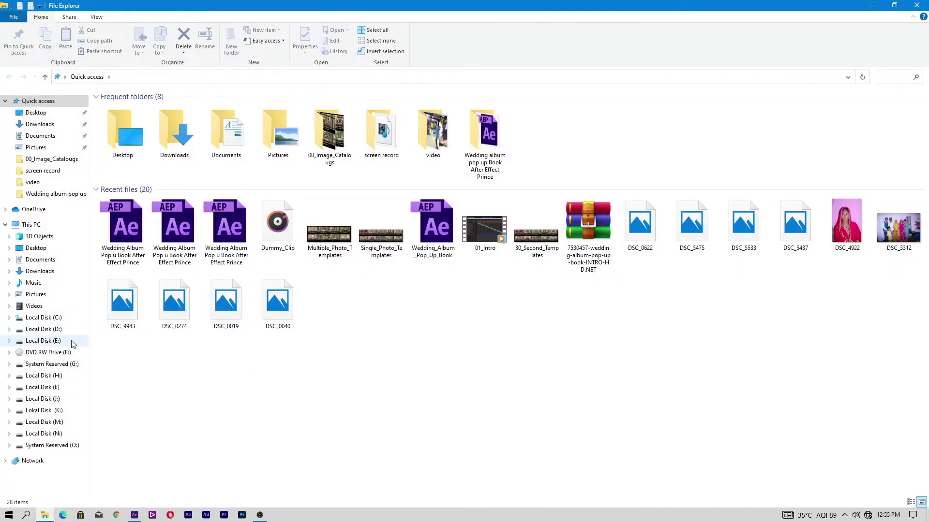
click(72, 341)
double_click(123, 182)
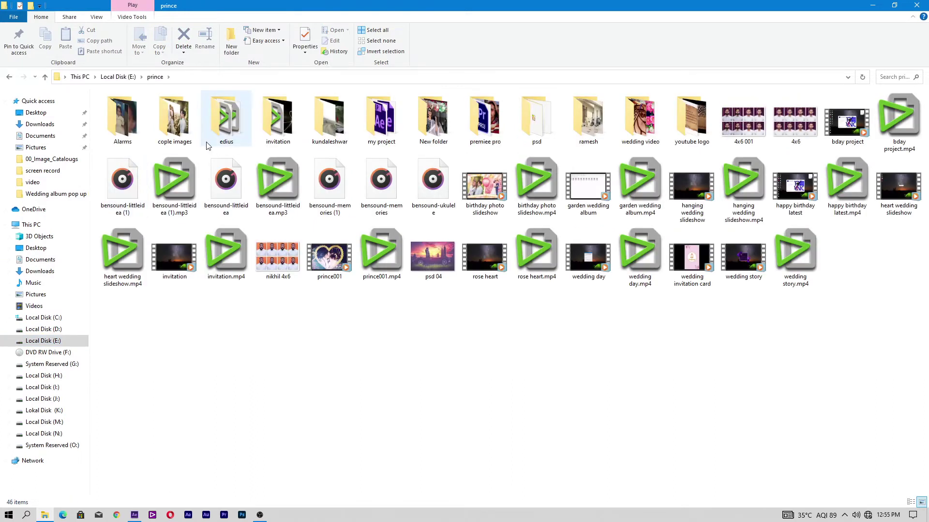
double_click(175, 121)
click(120, 122)
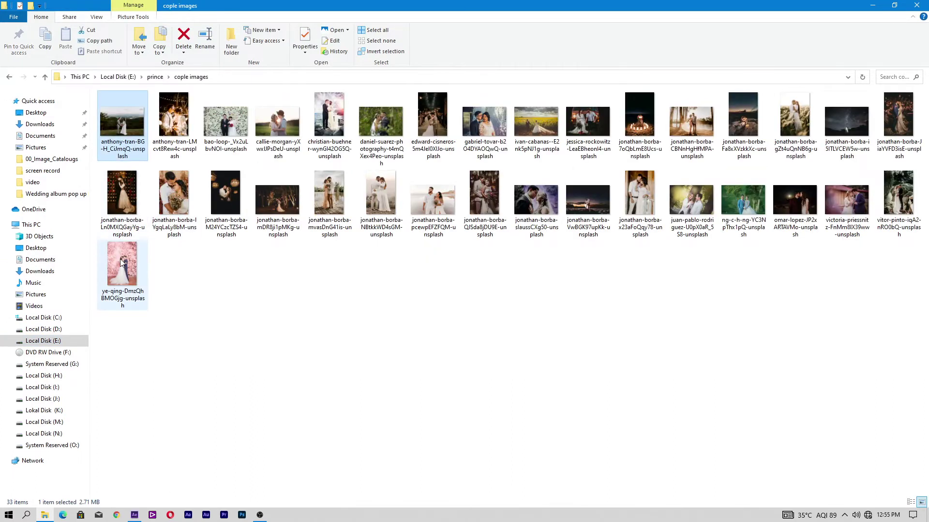
key(ctrl+a)
drag(126, 122, 76, 219)
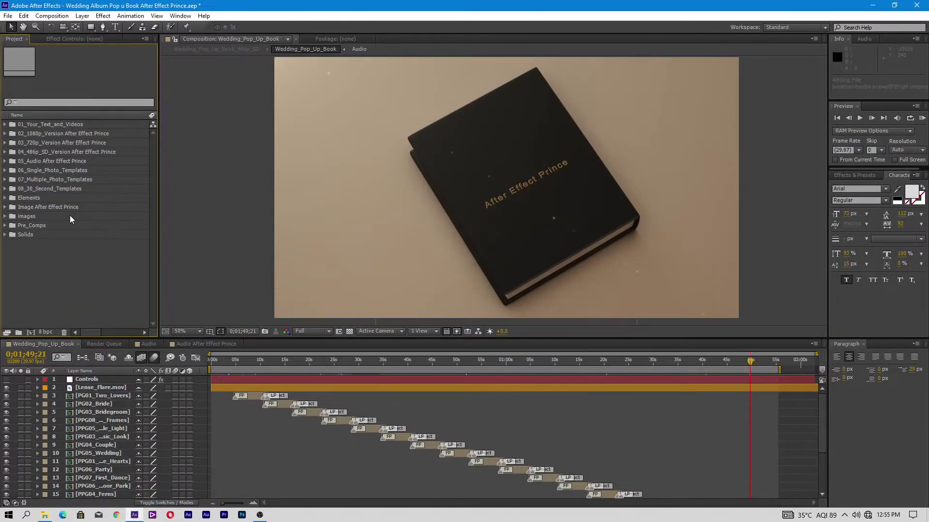
click(5, 218)
scroll(49, 134, down, 3)
scroll(29, 194, up, 5)
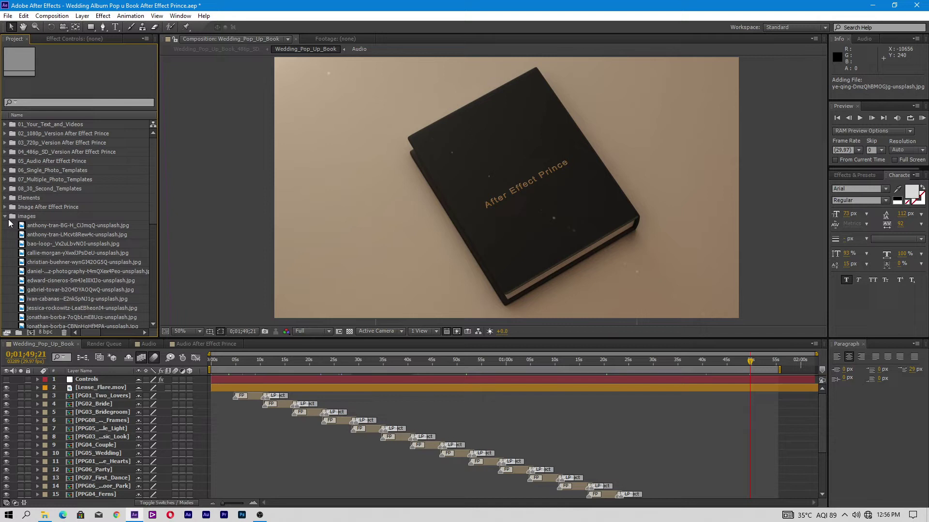
click(5, 218)
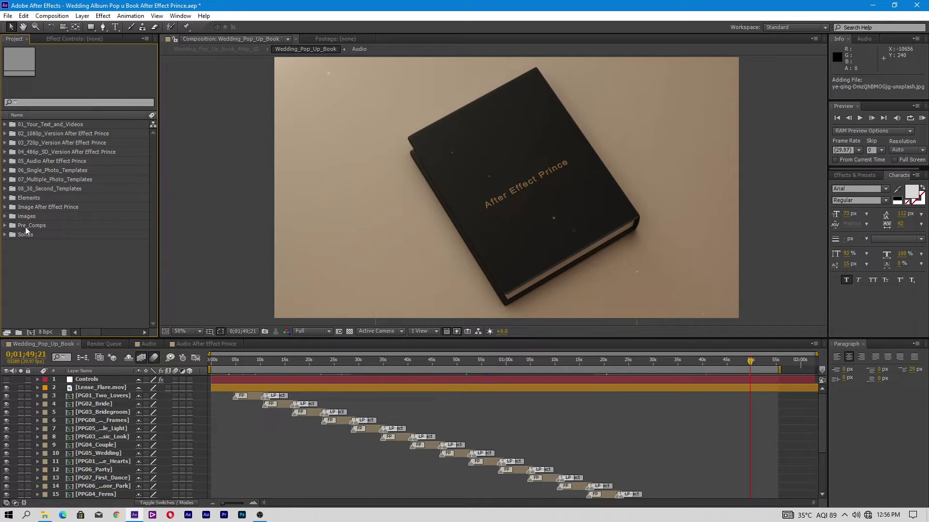
Step: Open the Page01_Video composition from PG01_Two_Lovers in 01_Single_Photo_Templates and compare it with its page in Wedding_Pop_Up_Book
click(5, 125)
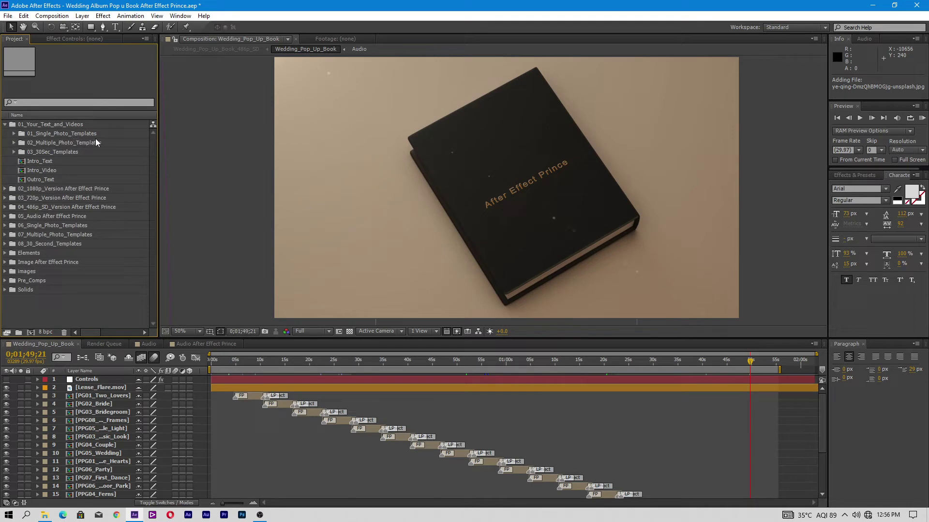
click(15, 135)
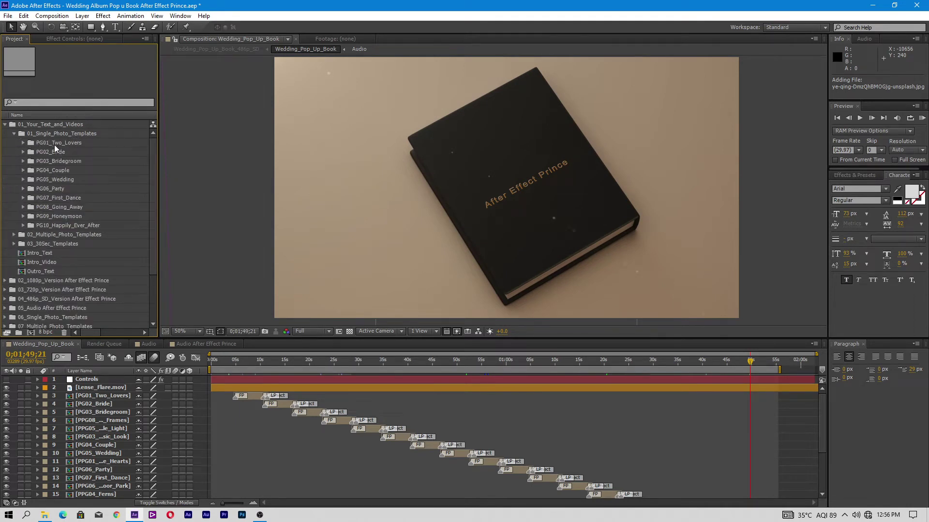
click(24, 144)
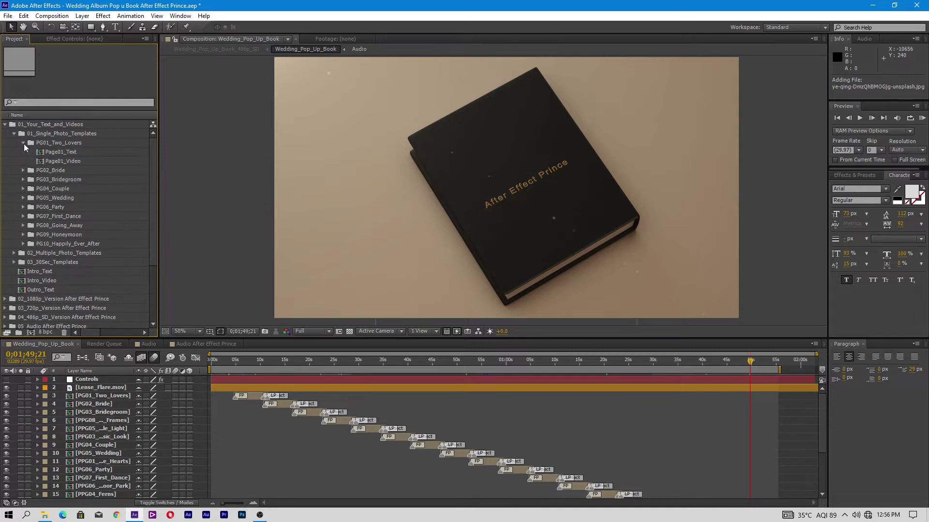
double_click(66, 162)
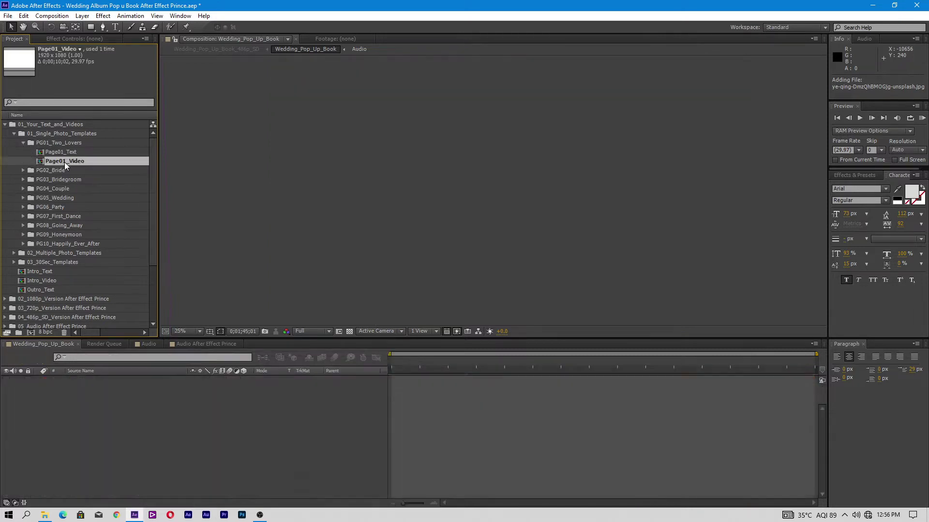
click(404, 363)
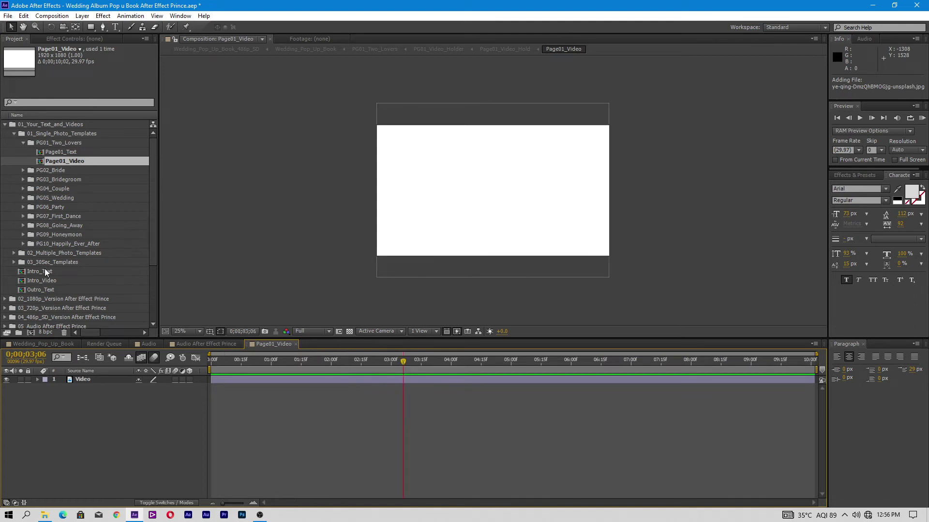
click(48, 344)
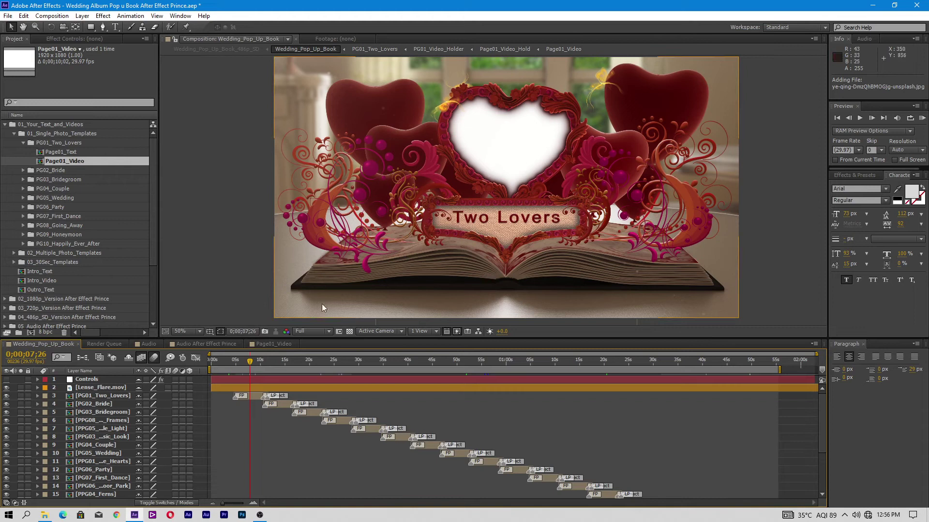
click(274, 344)
Step: Add the photo ending in _Vx2uLbvNOI-unsplash.jpg from the images folder to Page01_Video, above the Video layer
scroll(10, 227, down, 3)
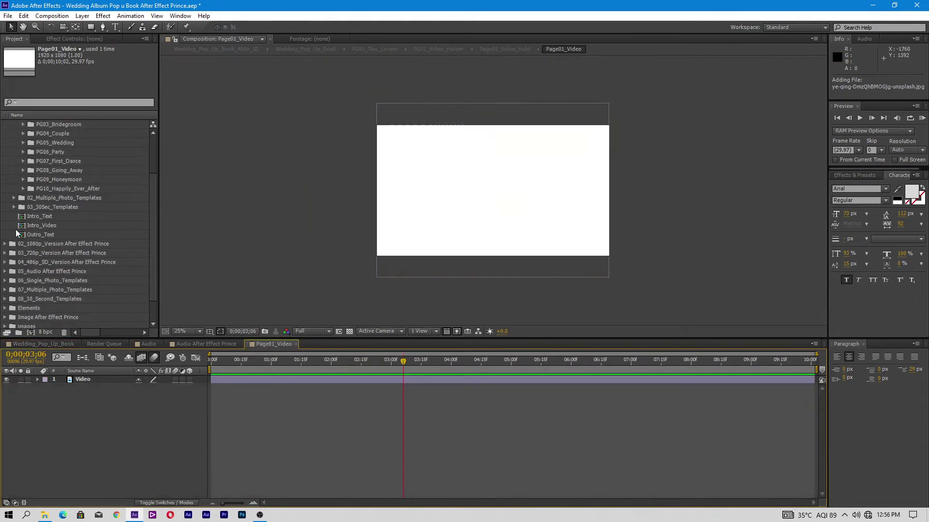
click(5, 290)
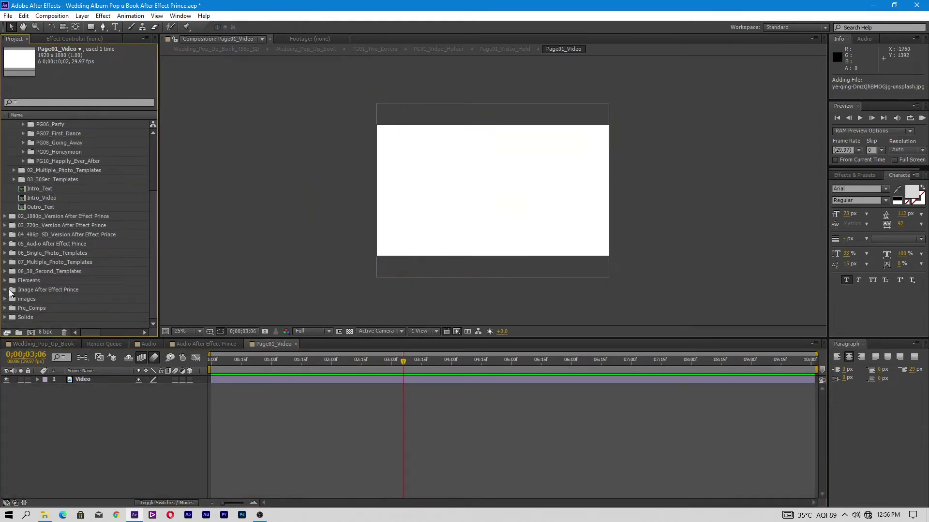
click(5, 299)
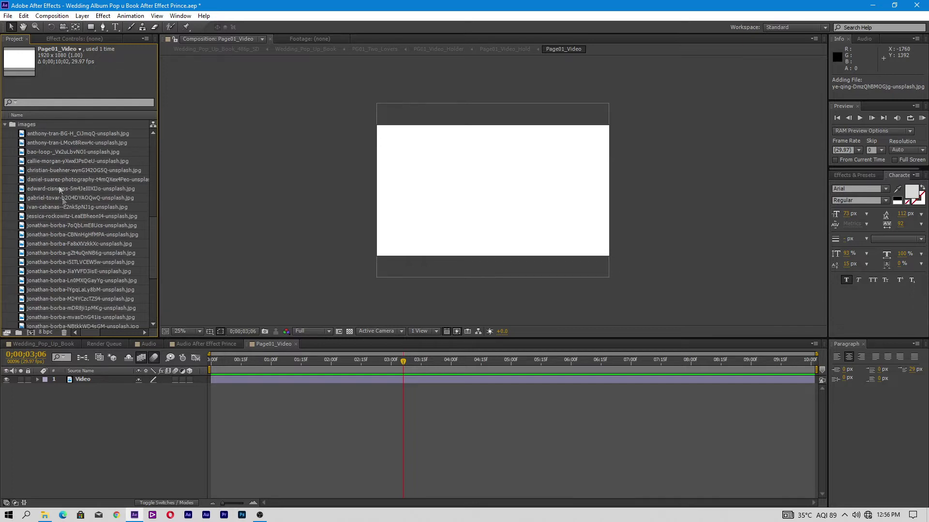
click(52, 136)
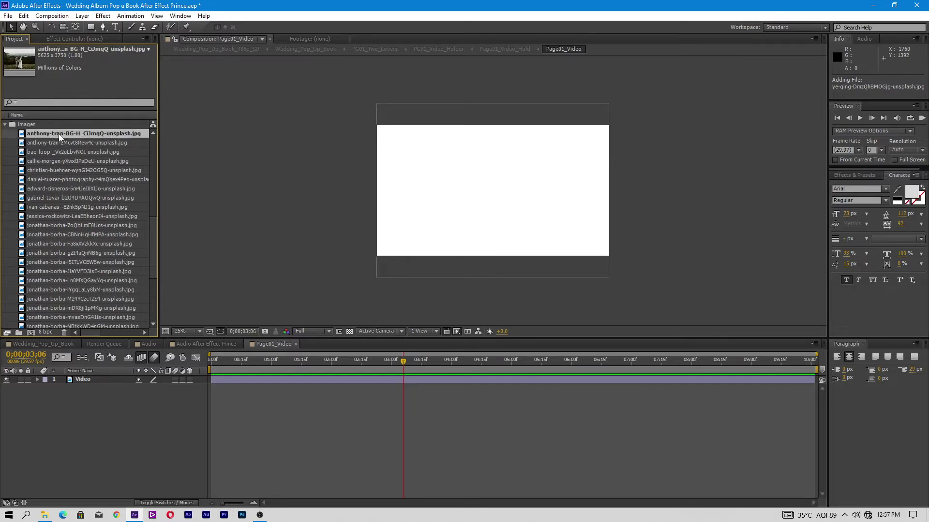
click(67, 152)
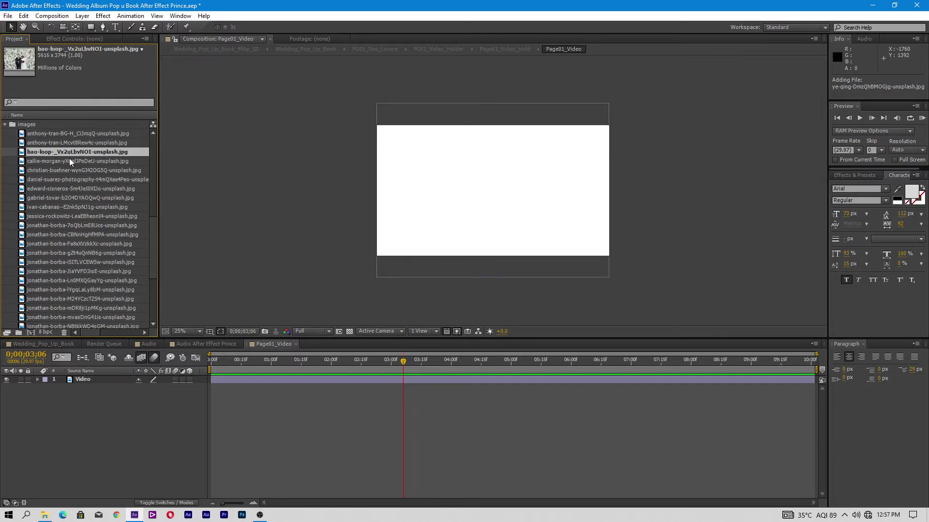
drag(75, 154, 66, 380)
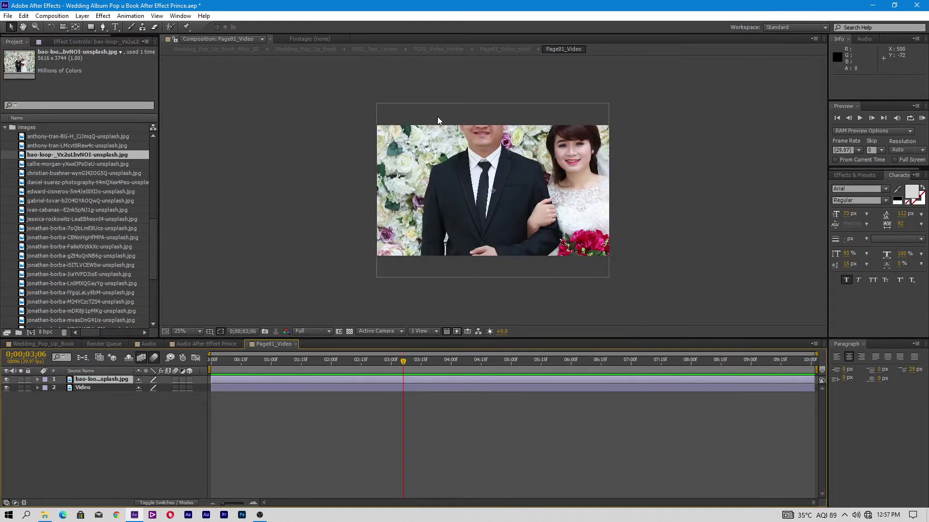
Step: Scale the Page01_Video photo to about 36%, move it to about 888, 540, and check it in Wedding_Pop_Up_Book
scroll(494, 190, down, 1)
drag(663, 78, 554, 146)
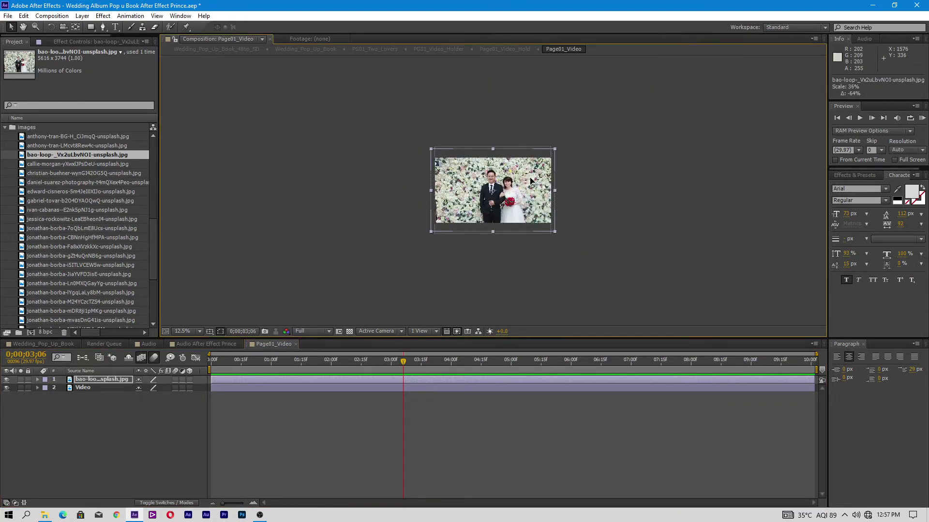
drag(530, 182, 526, 178)
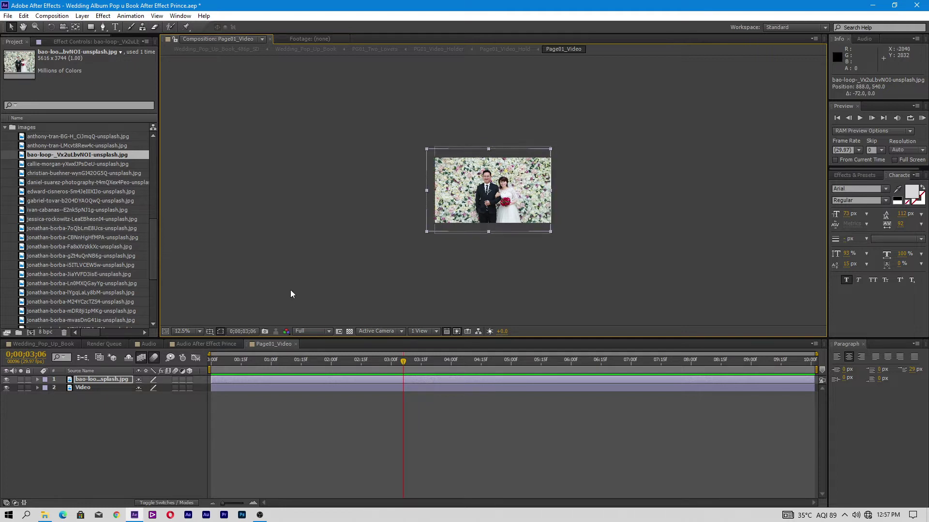
click(26, 343)
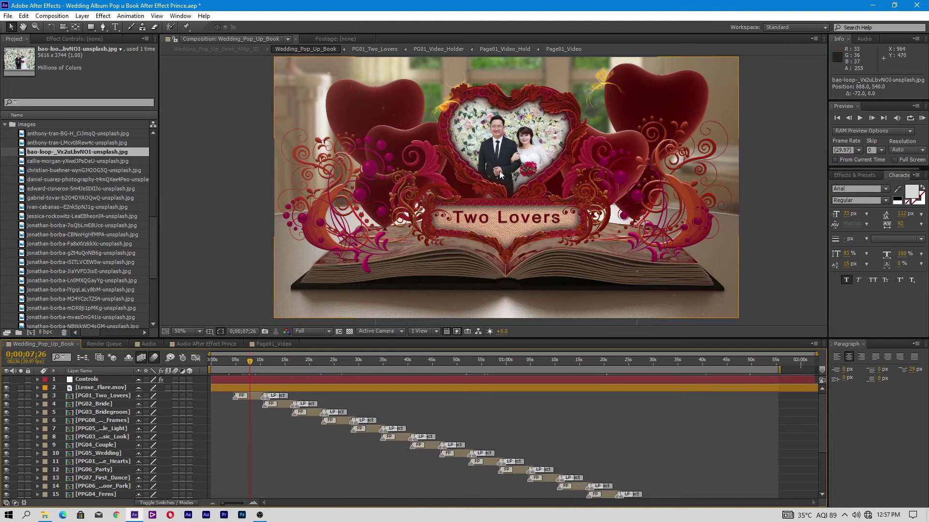
Step: Open the Page02_Video composition from the PG02_Bride folder and set its current time to 0;00;35;21
scroll(59, 193, up, 10)
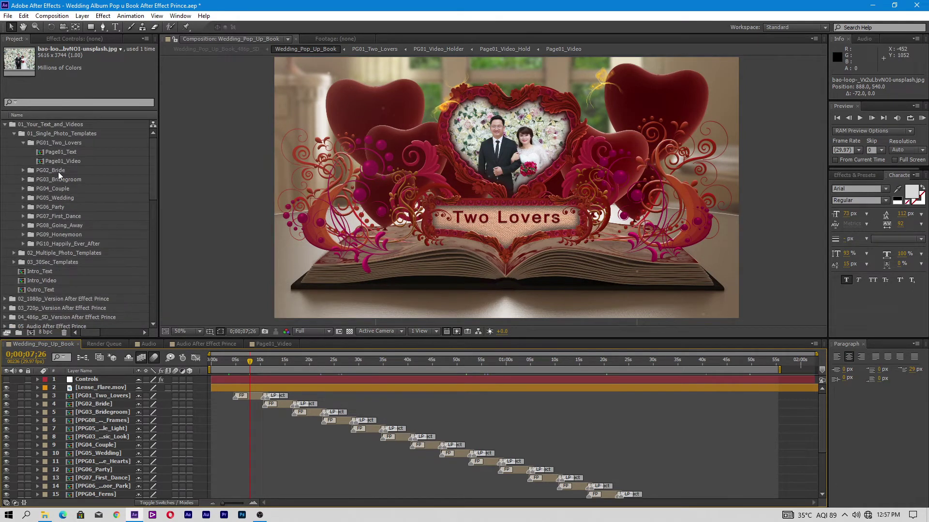
click(23, 171)
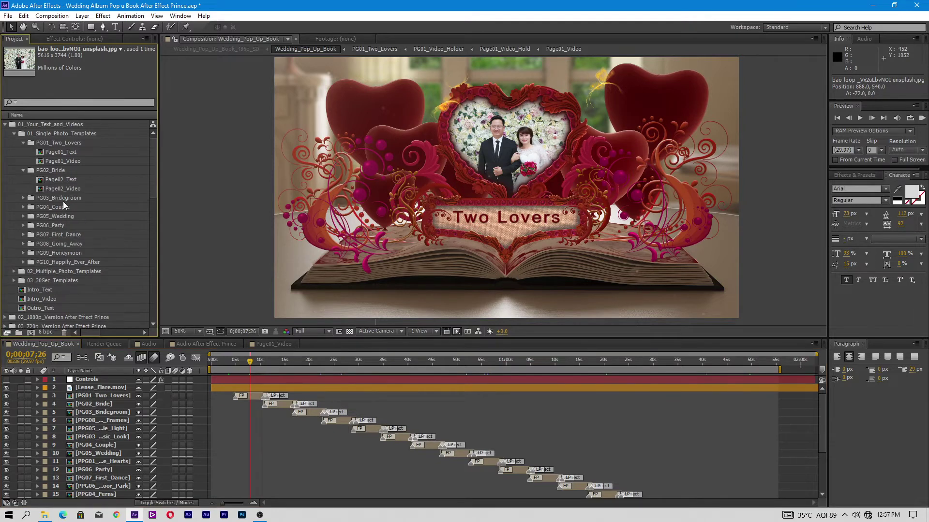
double_click(77, 189)
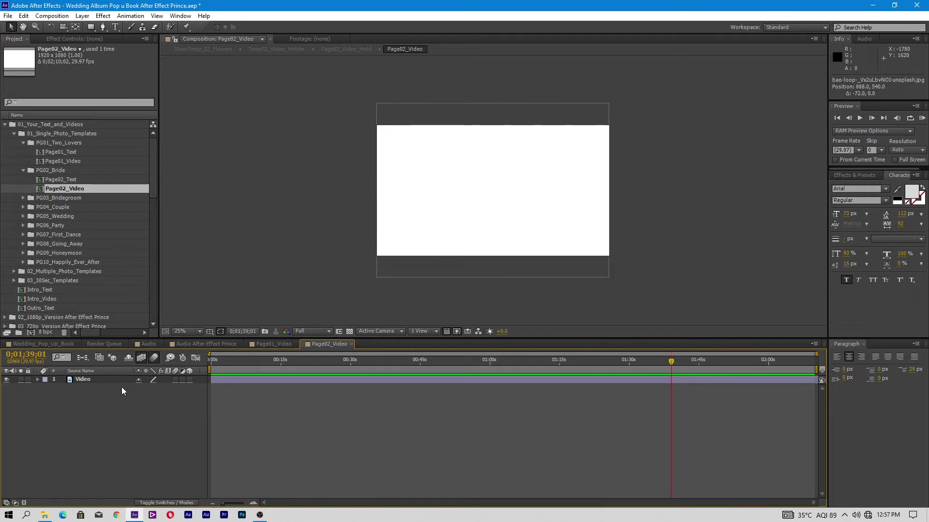
click(377, 362)
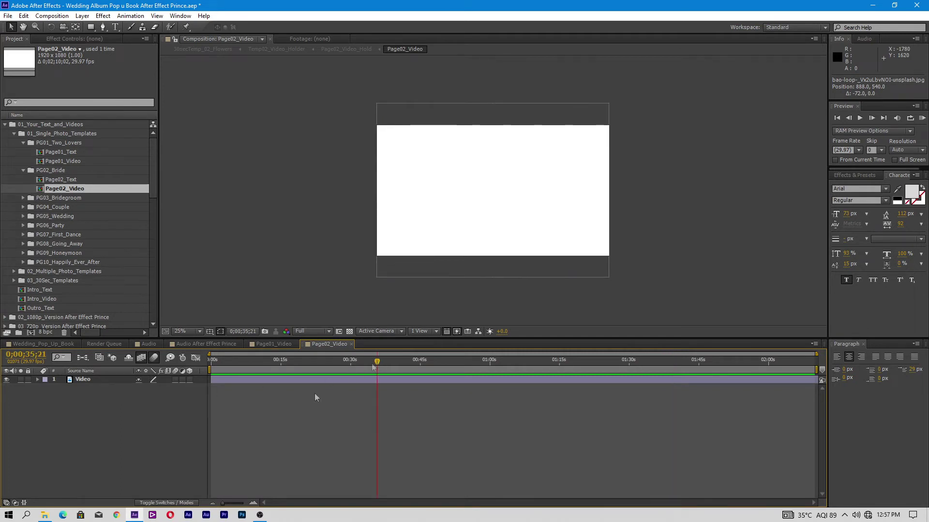
Step: Add the photo ending in b2O4DYAOQwQ-unsplash.jpg from the images folder to Page02_Video, above the Video layer
click(44, 516)
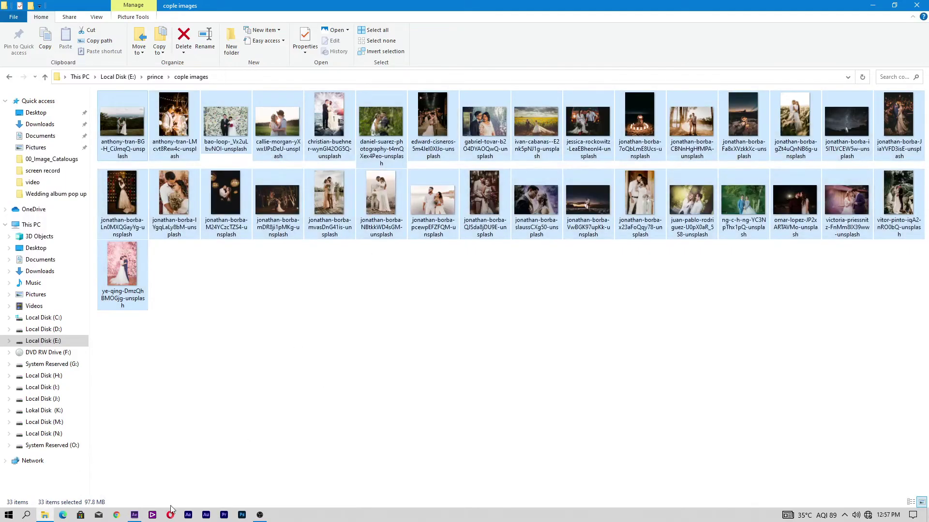
click(135, 515)
scroll(63, 298, down, 3)
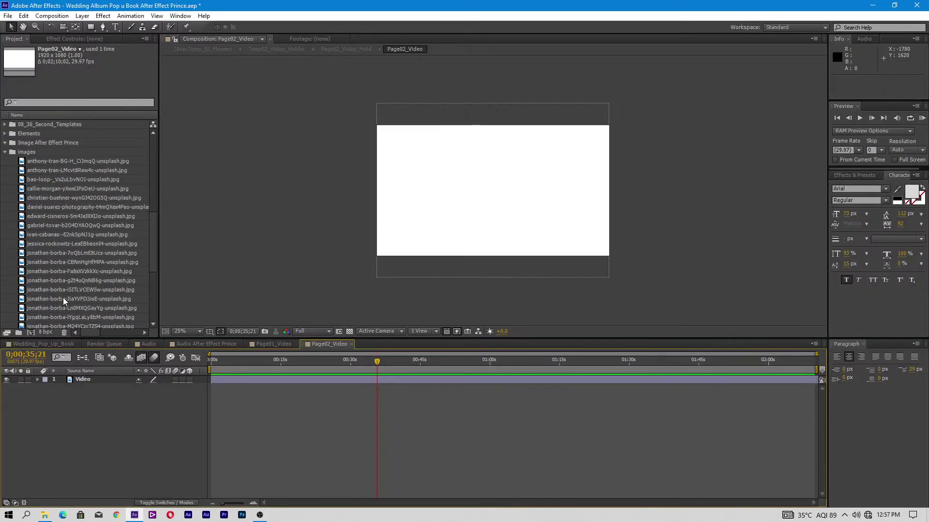
click(80, 225)
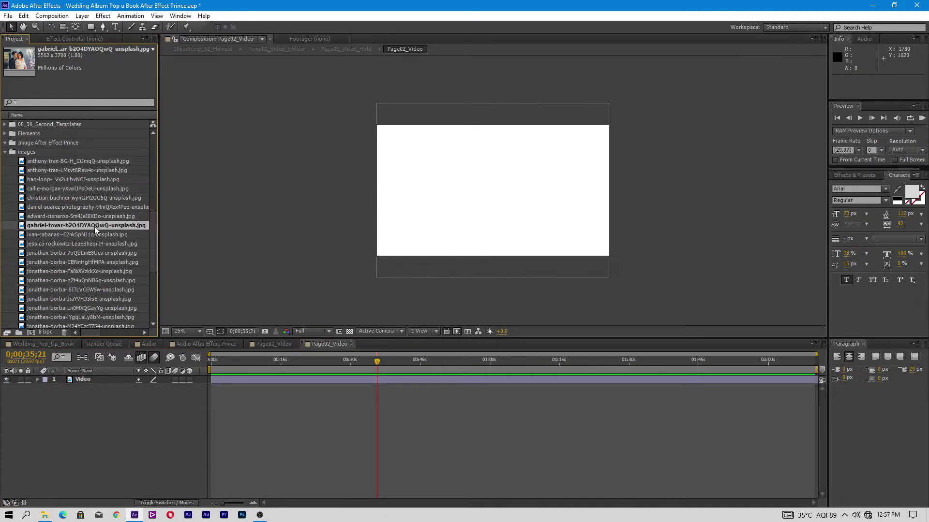
drag(95, 225, 73, 380)
Step: Scale the Page02_Video photo down to cover the frame, move it to about 960, 652, and check Wedding_Pop_Up_Book at 0;00;14;26
key(comma)
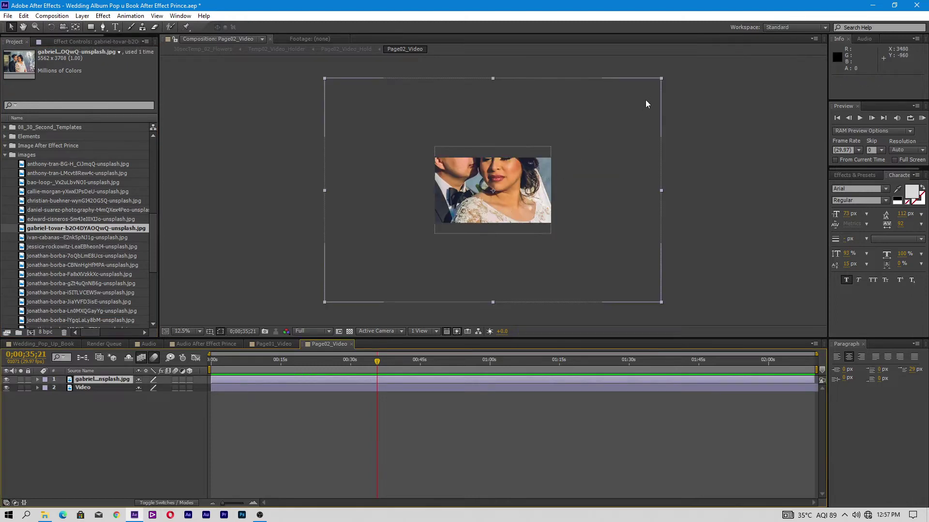
click(662, 79)
click(661, 83)
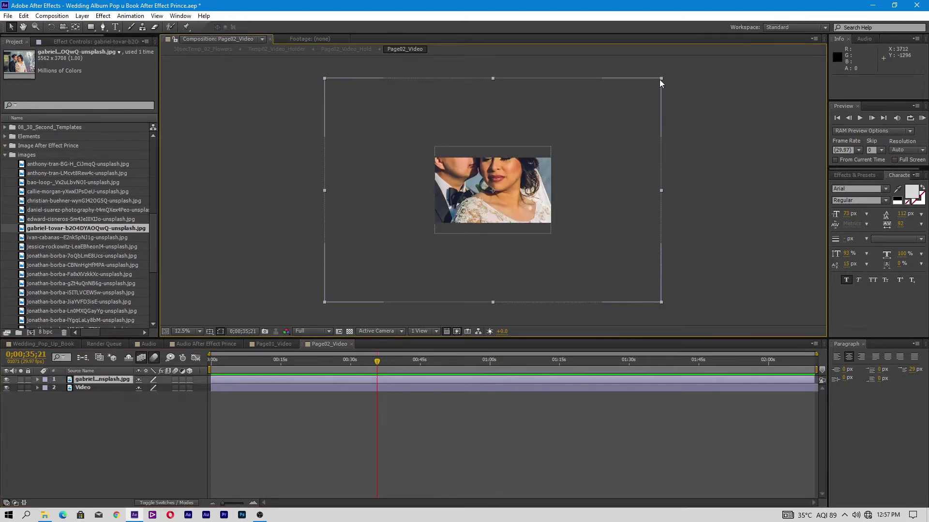
drag(662, 79, 599, 152)
drag(533, 177, 523, 178)
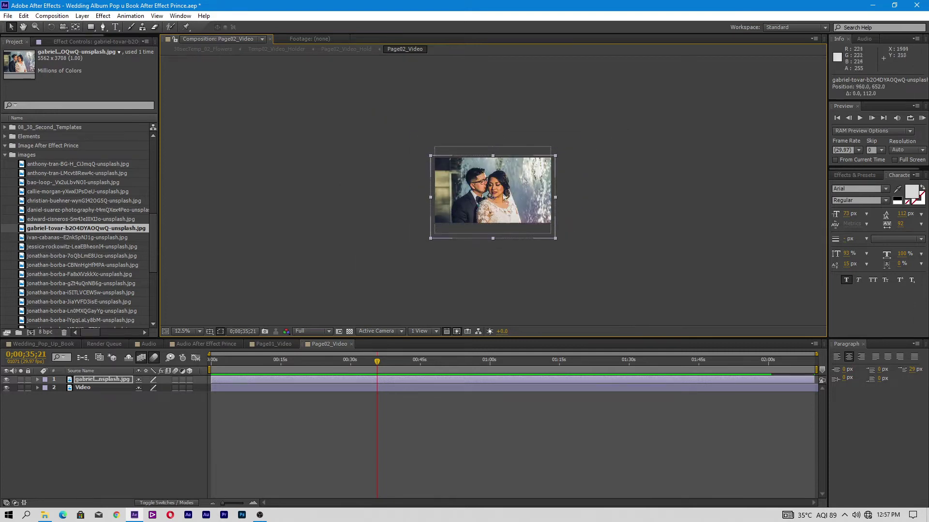
click(53, 344)
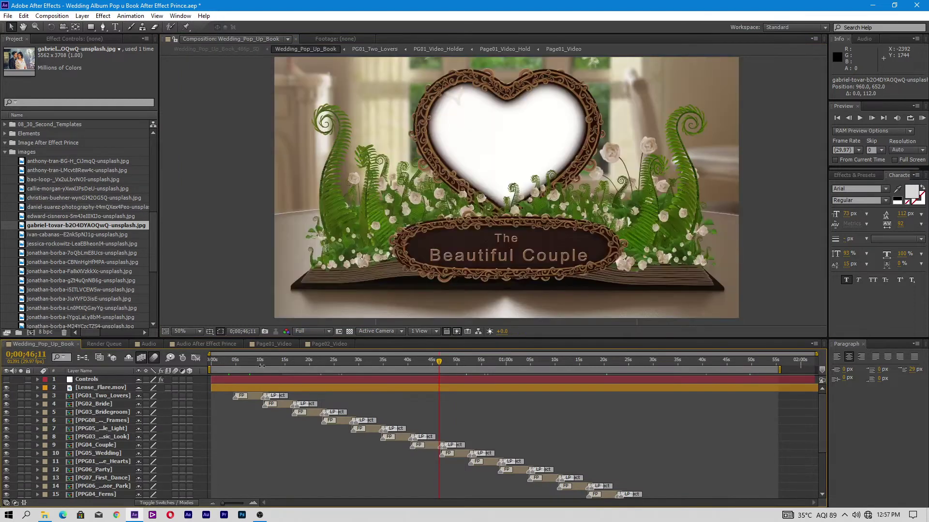
click(283, 360)
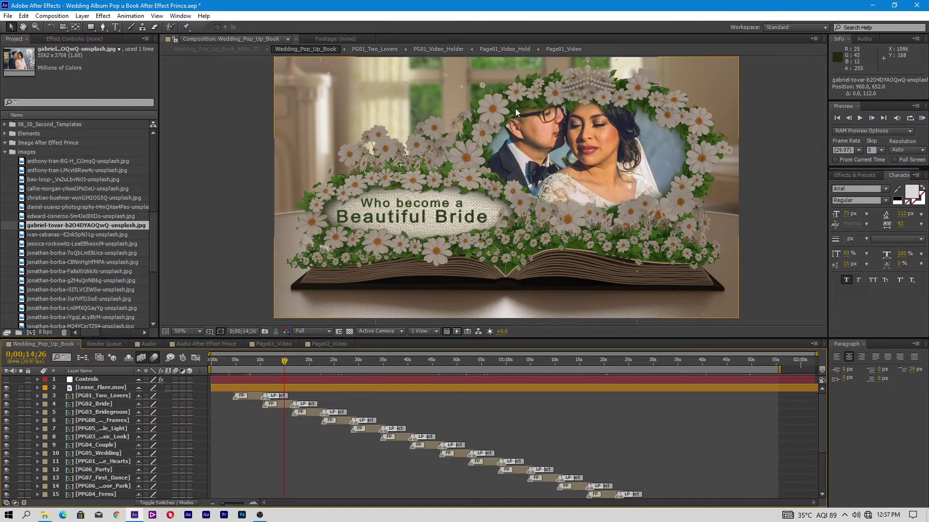
Step: Reduce the Page02_Video photo's scale to about 29% and check its framing on the bride page in Wedding_Pop_Up_Book
click(324, 344)
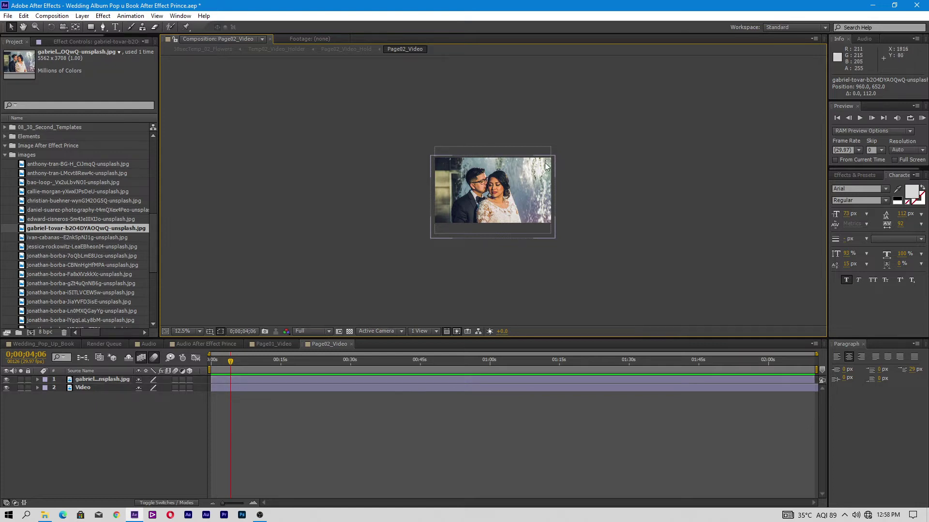
drag(556, 155, 542, 169)
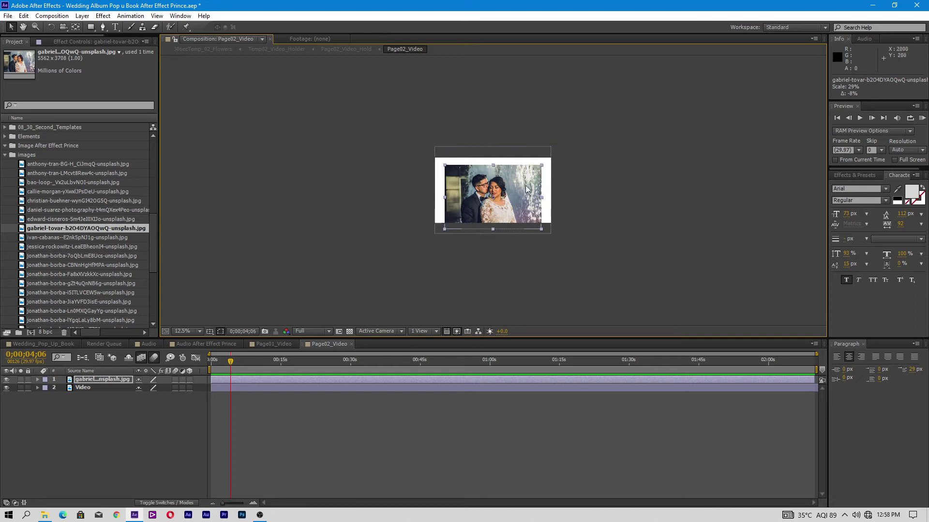
click(57, 341)
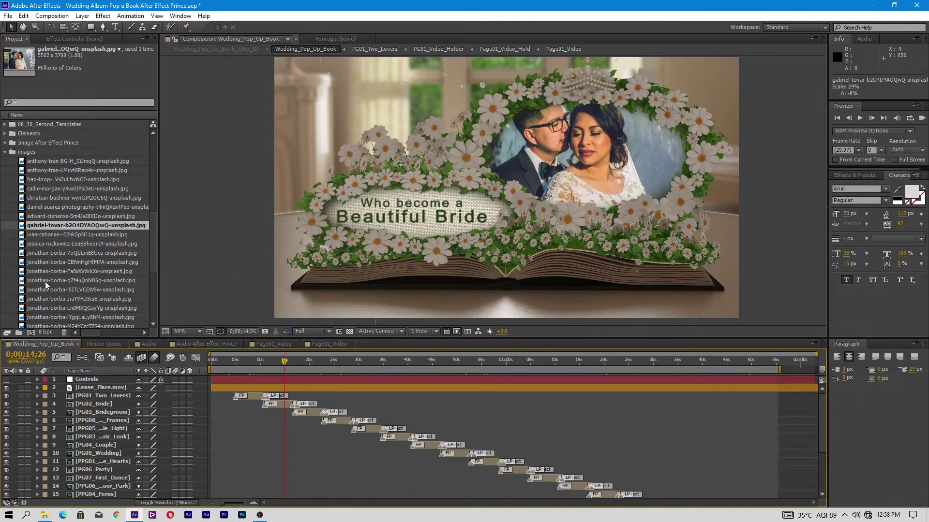
Step: Open the Page03_Video composition from the PG03_Bridegroom folder and set its current time to 0;00;04;11
scroll(39, 207, up, 5)
scroll(39, 207, up, 4)
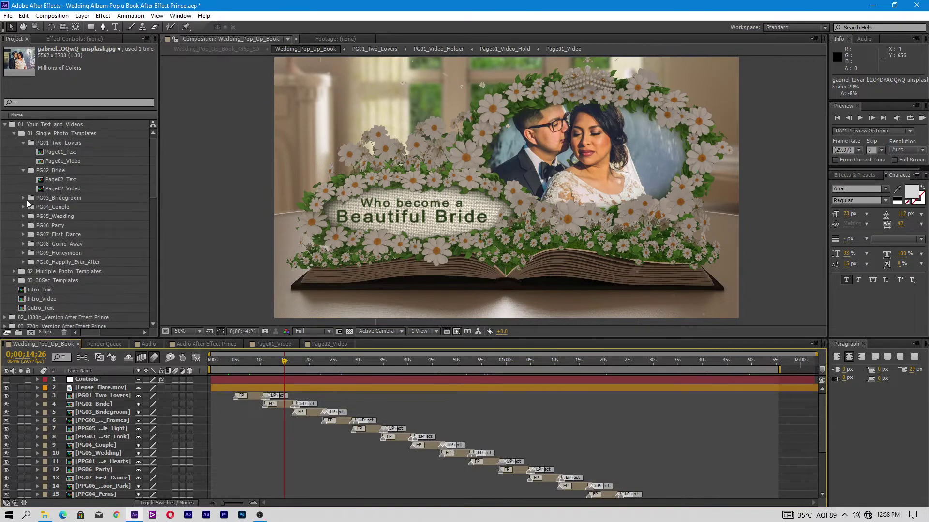
click(22, 198)
double_click(70, 216)
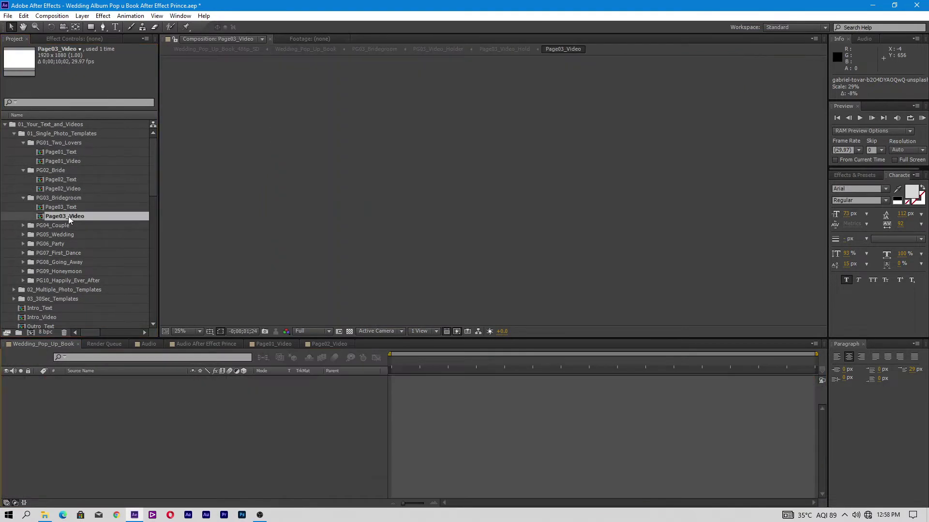
click(474, 362)
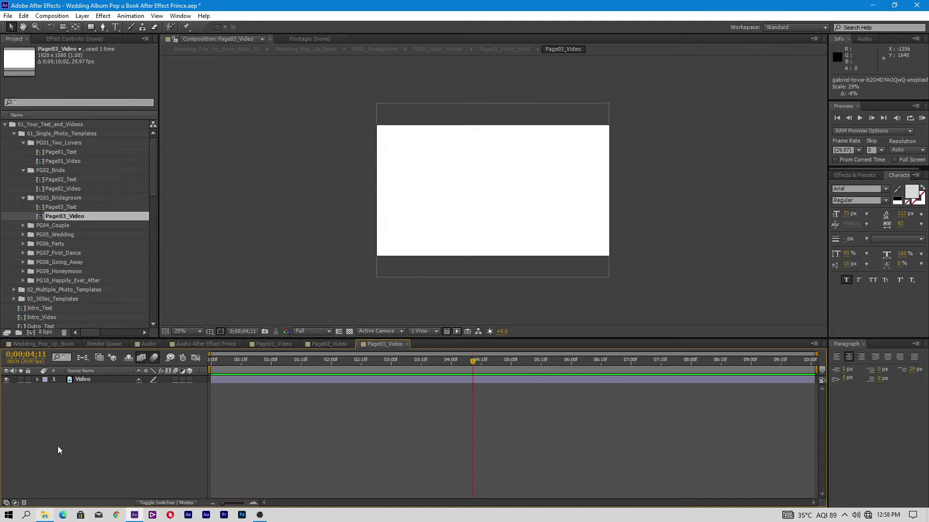
Step: Add the portrait photo ending in Ln0MXQGayYg-unsplash.jpg from the images folder to Page03_Video, above the Video layer
scroll(72, 232, down, 10)
click(73, 244)
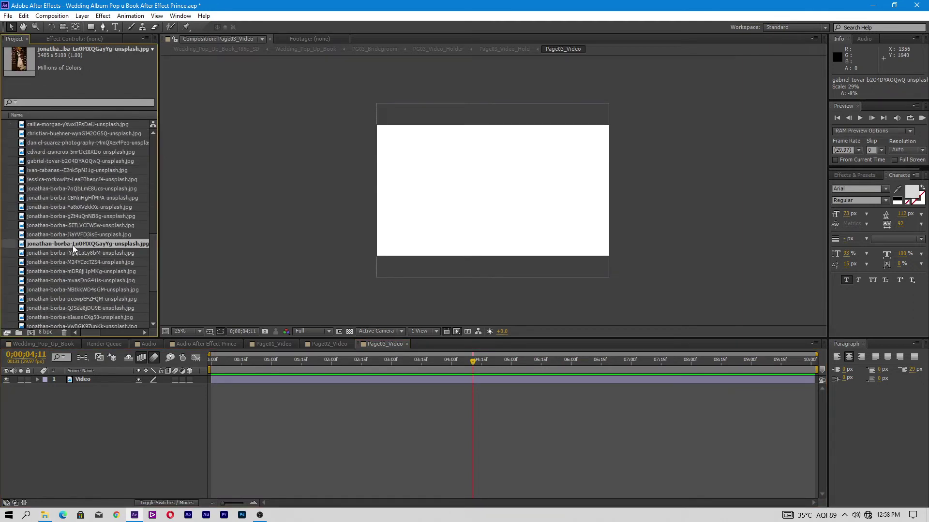
drag(86, 369, 83, 379)
Step: Scale the Page03_Video photo to about 24% and check it on the Handsome Groom page in Wedding_Pop_Up_Book
scroll(458, 225, down, 2)
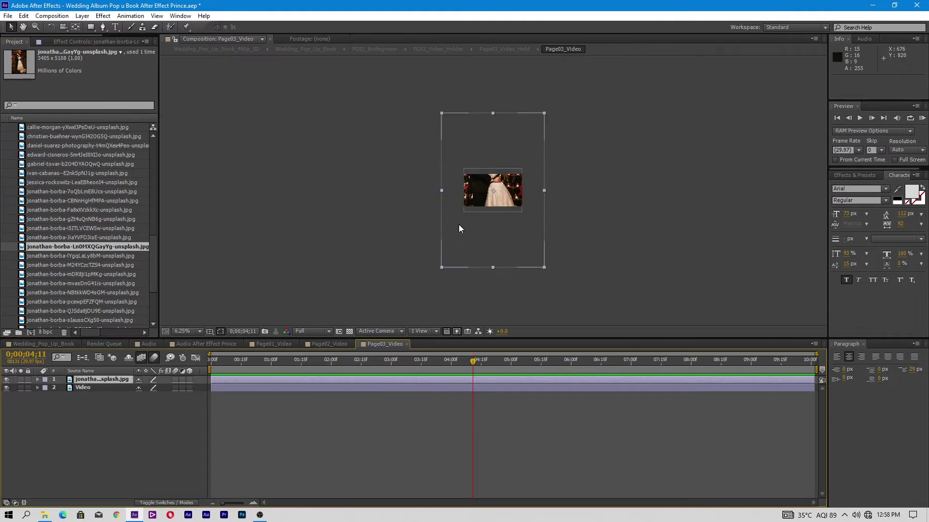
click(545, 115)
click(543, 115)
drag(544, 114, 511, 178)
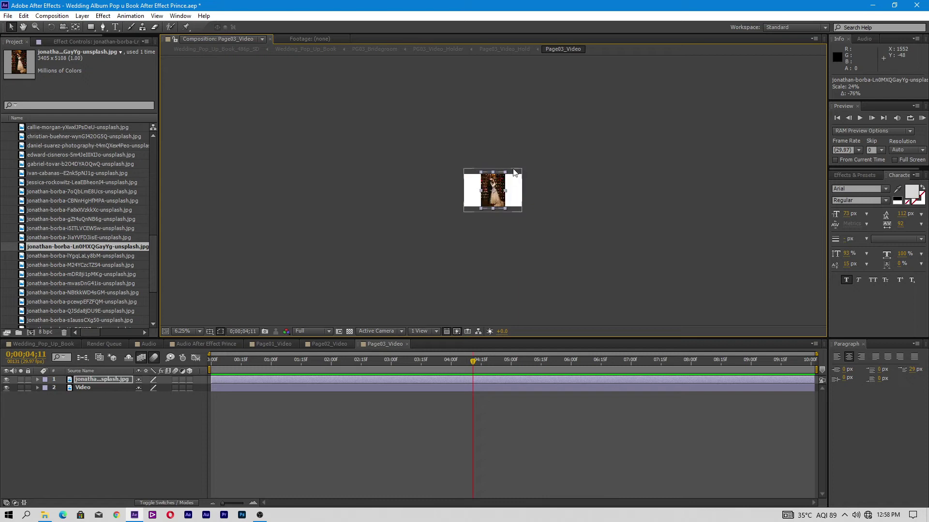
click(49, 342)
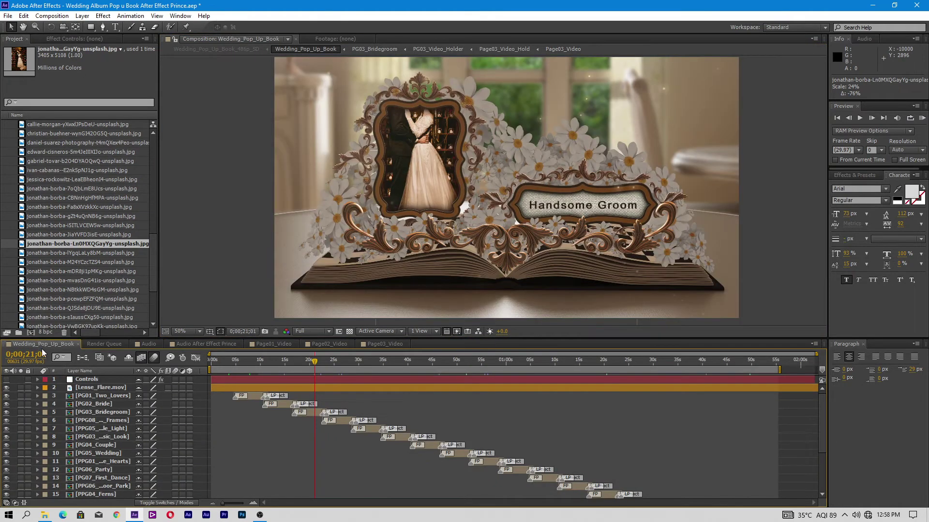
Step: Reduce the Page03_Video photo's scale to about 18%, check it on the Handsome Groom page, and return to Page03_Video
click(382, 344)
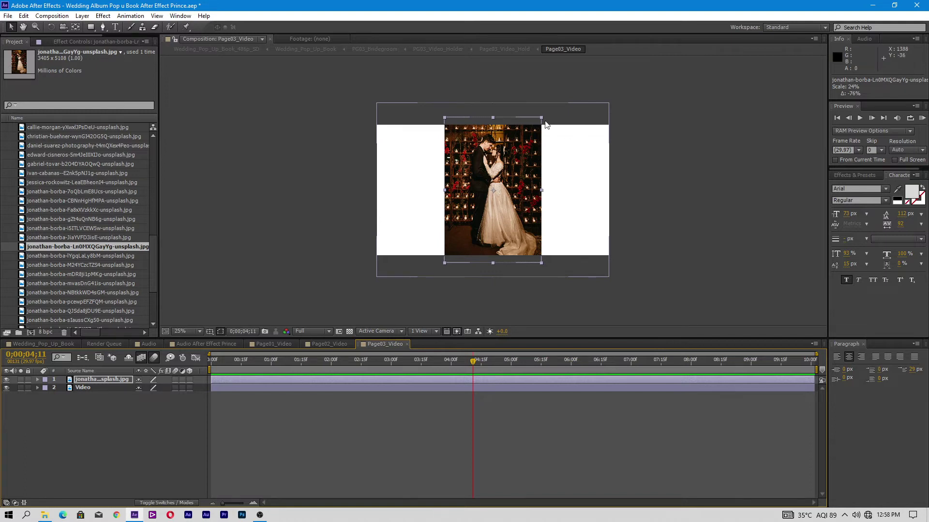
drag(542, 121, 530, 135)
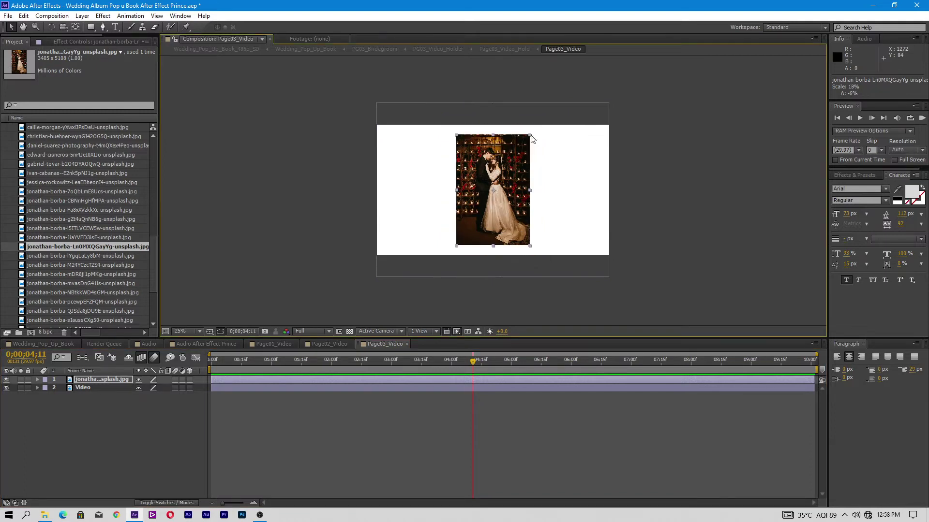
click(33, 347)
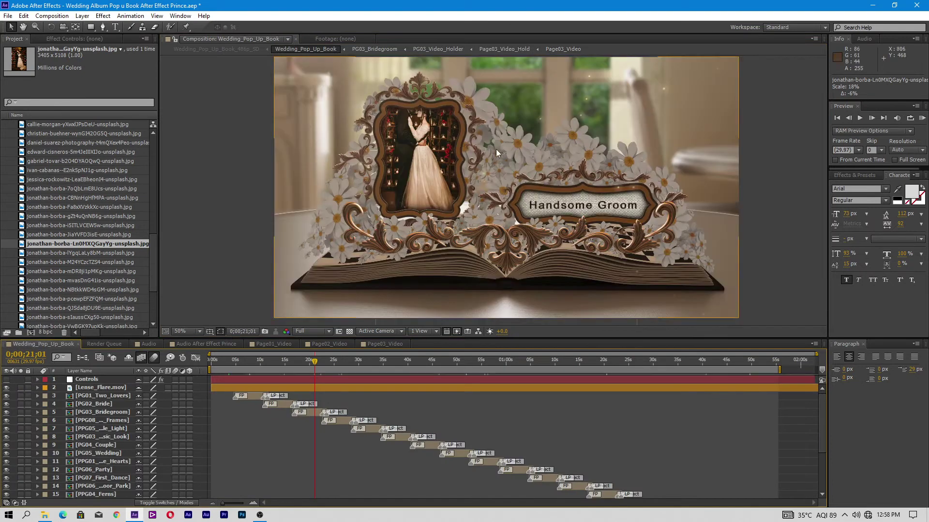
click(390, 344)
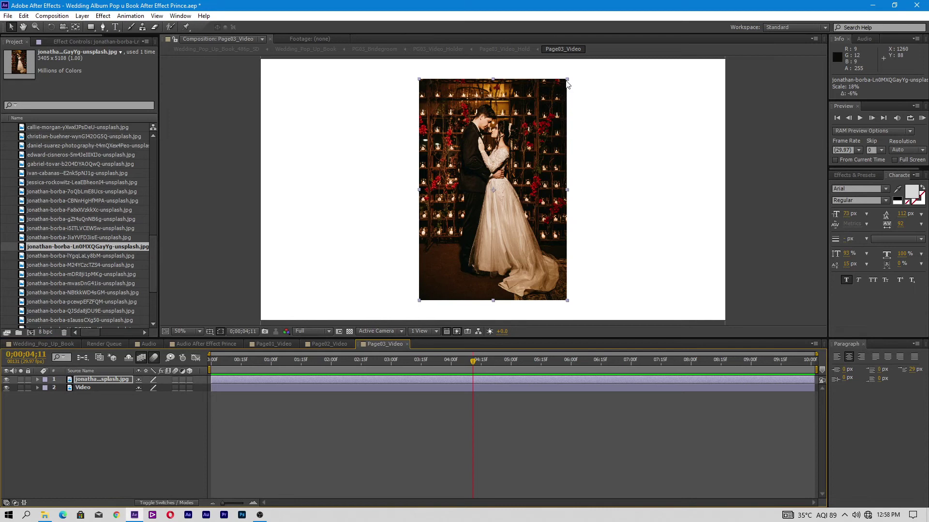
Step: Reduce the Page03_Video photo's scale to about 14%, place it at 960, 548 and check it on the Handsome Groom page
drag(569, 83, 551, 106)
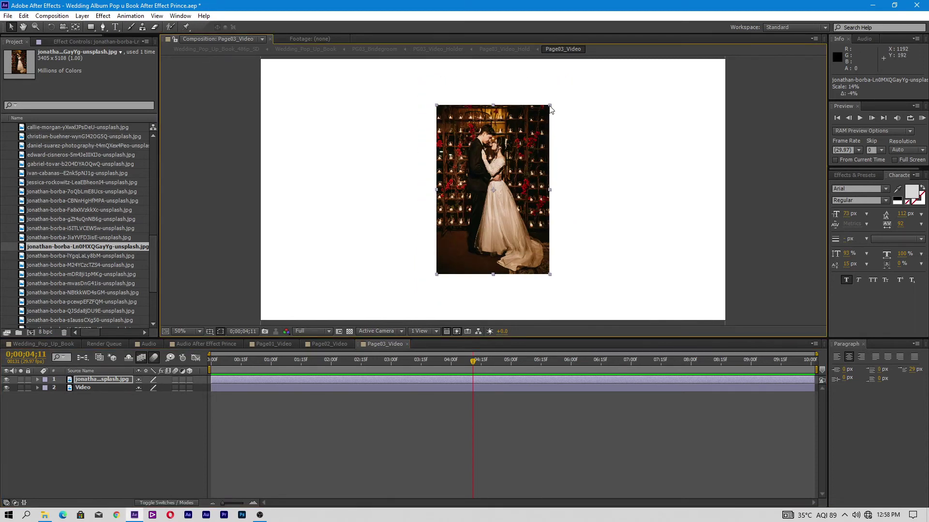
click(71, 345)
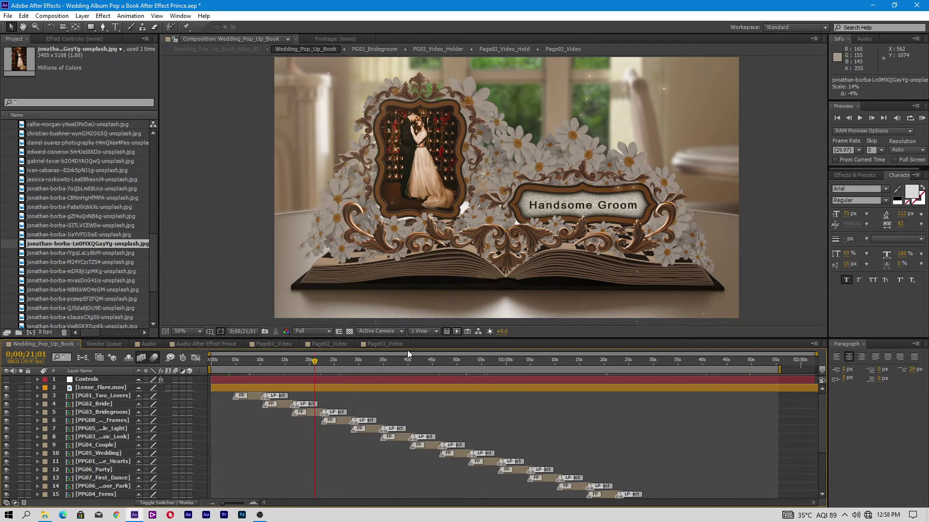
click(390, 344)
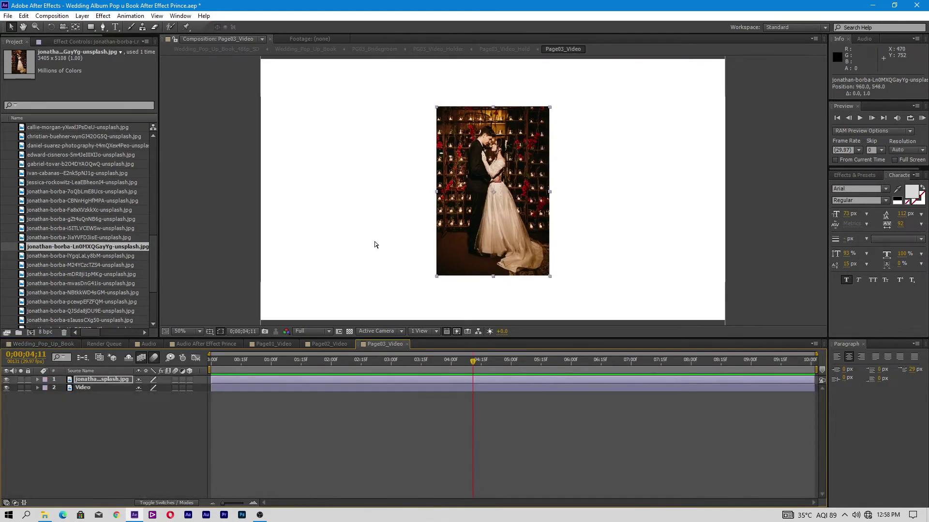
click(40, 346)
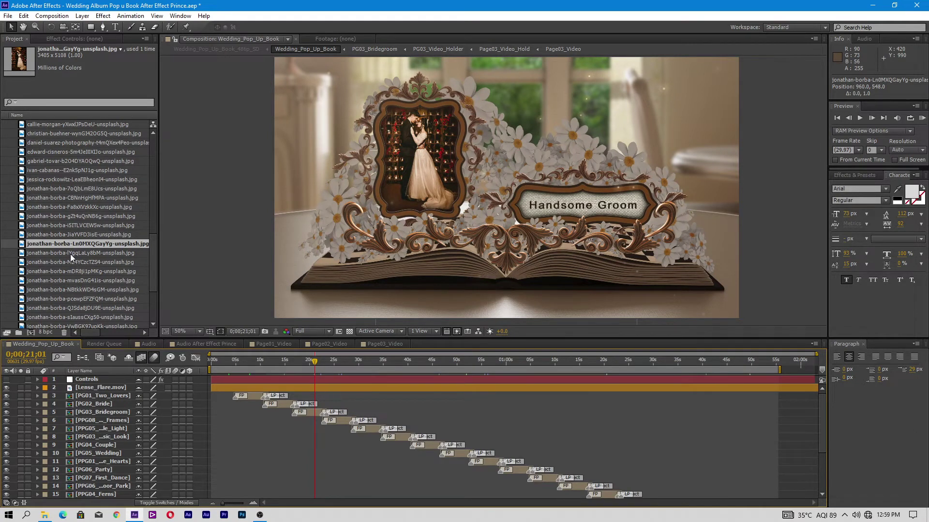
Step: Open the Intro_Video composition from the 01_Your_Text_and_Videos folder and set its current time to 0;00;01;02, using the book cover as reference
scroll(70, 254, up, 15)
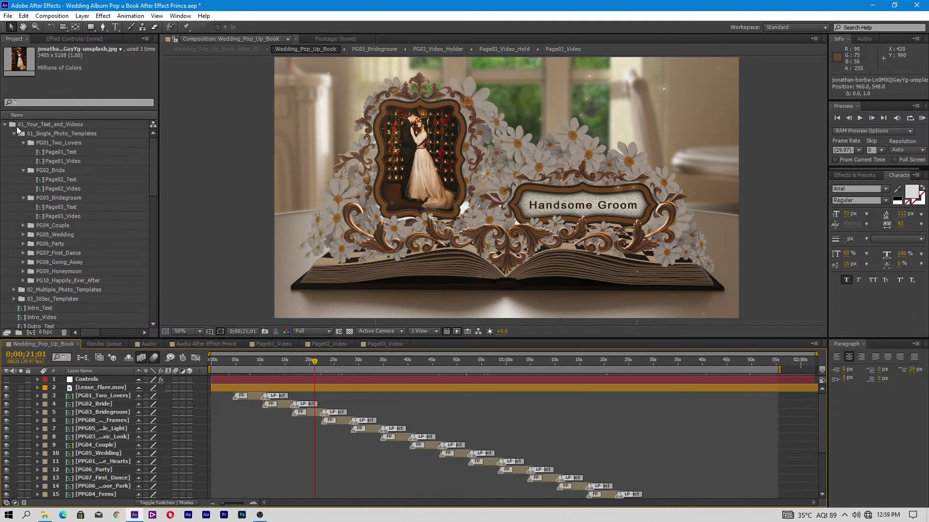
click(15, 132)
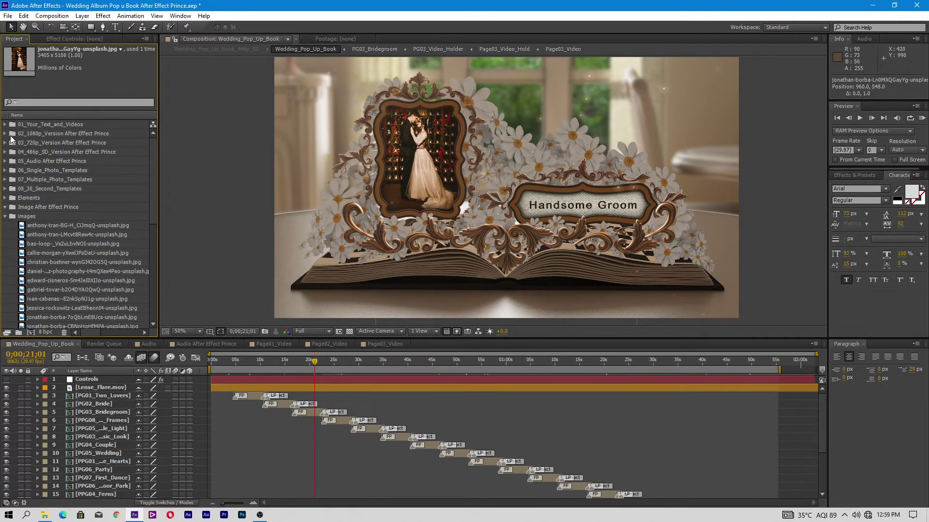
click(5, 124)
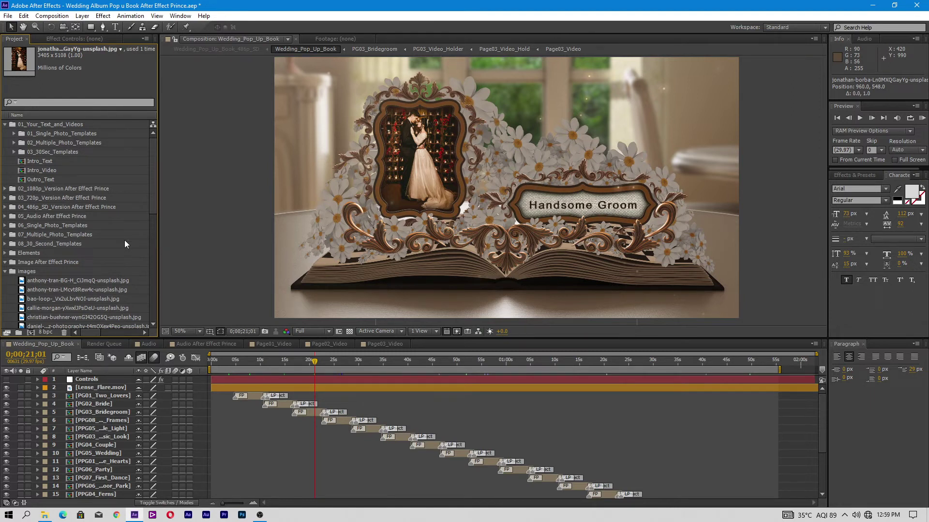
double_click(43, 170)
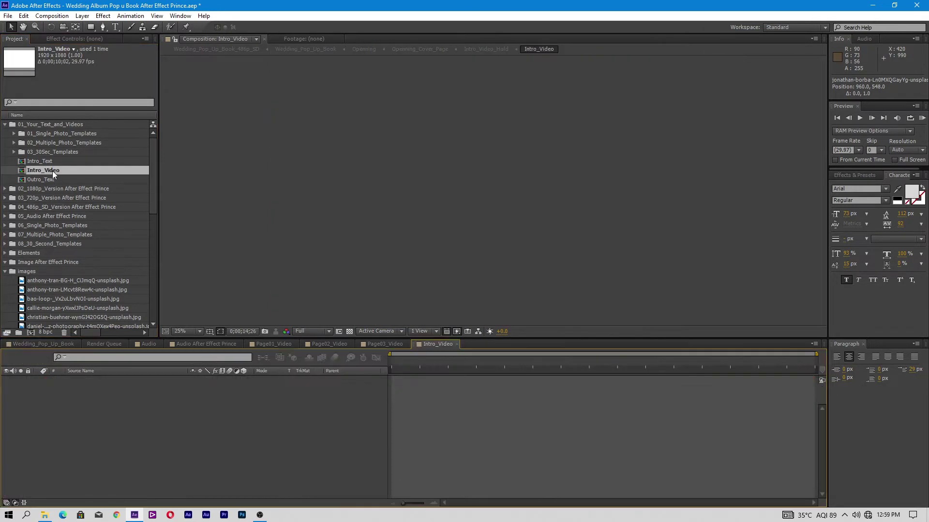
drag(479, 362, 457, 360)
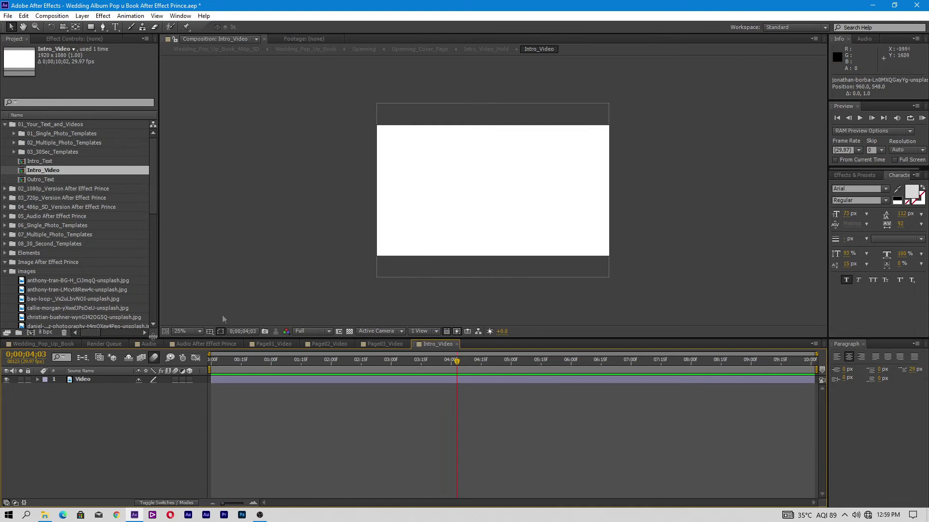
click(40, 343)
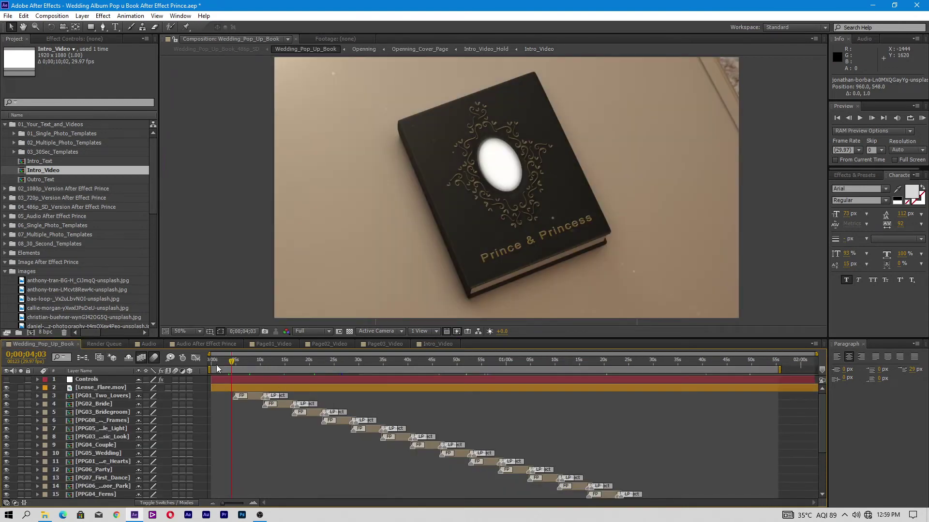
click(438, 344)
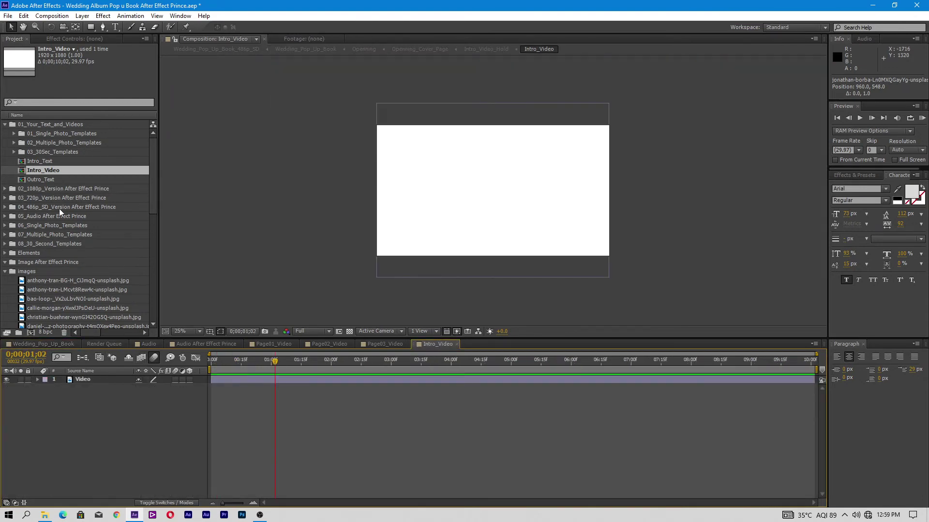
Step: Add the portrait photo ending in DmzQhBMOGjg-unsplash.jpg from the images folder to Intro_Video, above the Video layer
scroll(68, 242, down, 10)
click(102, 299)
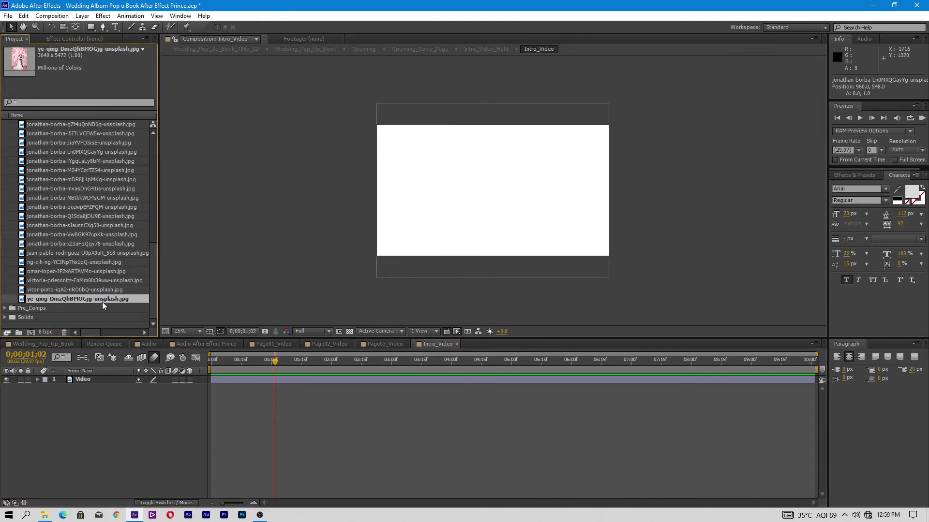
drag(99, 298, 91, 380)
Step: Scale the Intro_Video photo to about 20% and check it in the oval frame on the book cover
key(comma)
key(comma)
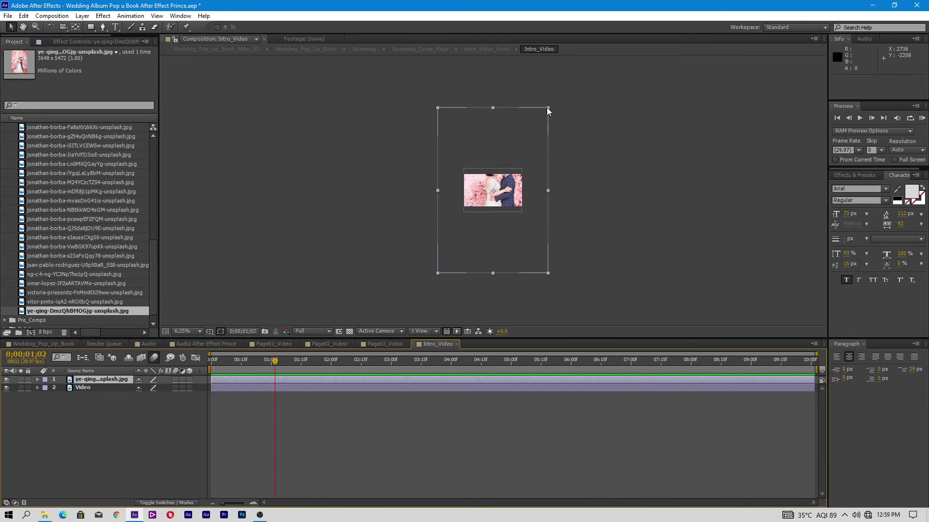
drag(548, 108, 522, 178)
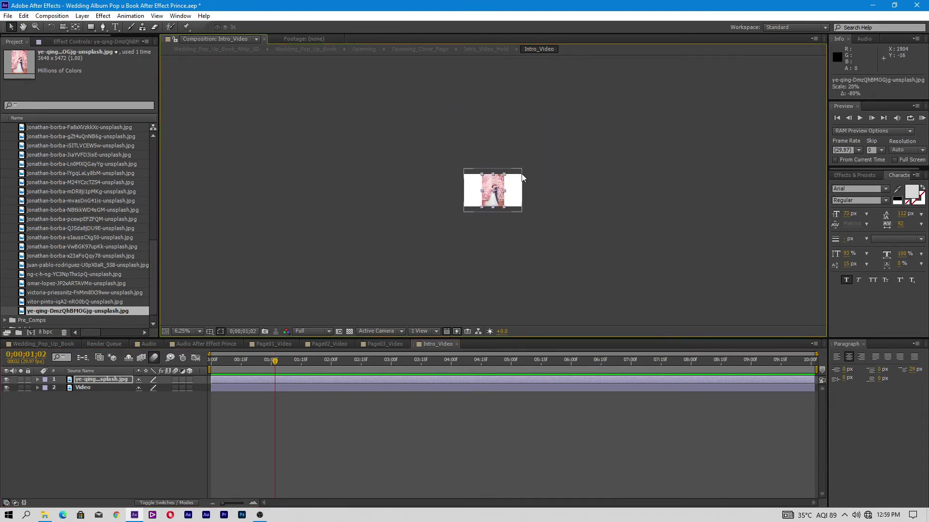
key(period)
key(period)
click(54, 344)
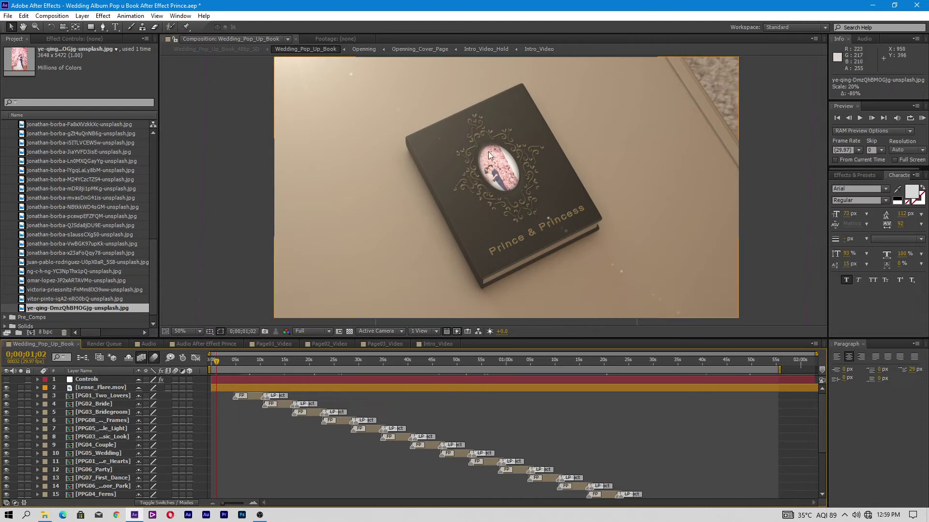
Step: Shift the Intro_Video photo horizontally to position 992, 540 and check the cover in Wedding_Pop_Up_Book
click(446, 344)
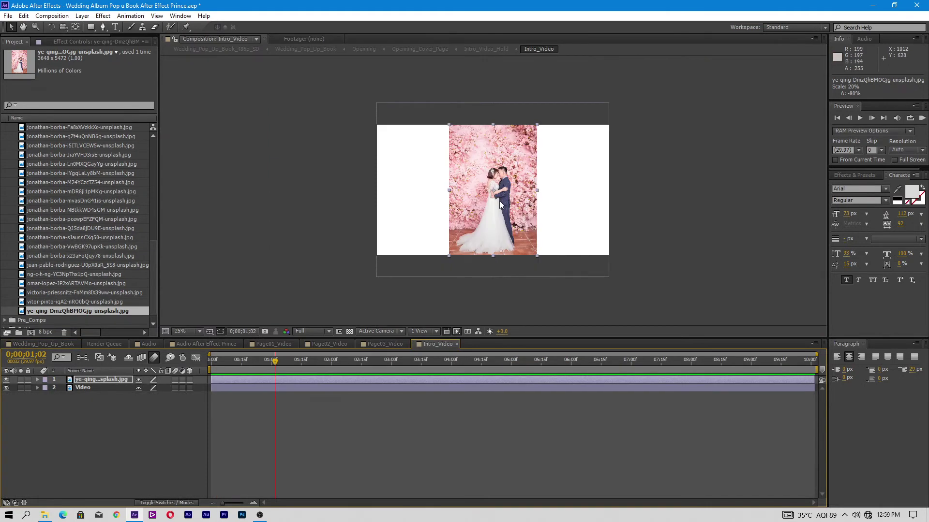
drag(500, 203, 502, 203)
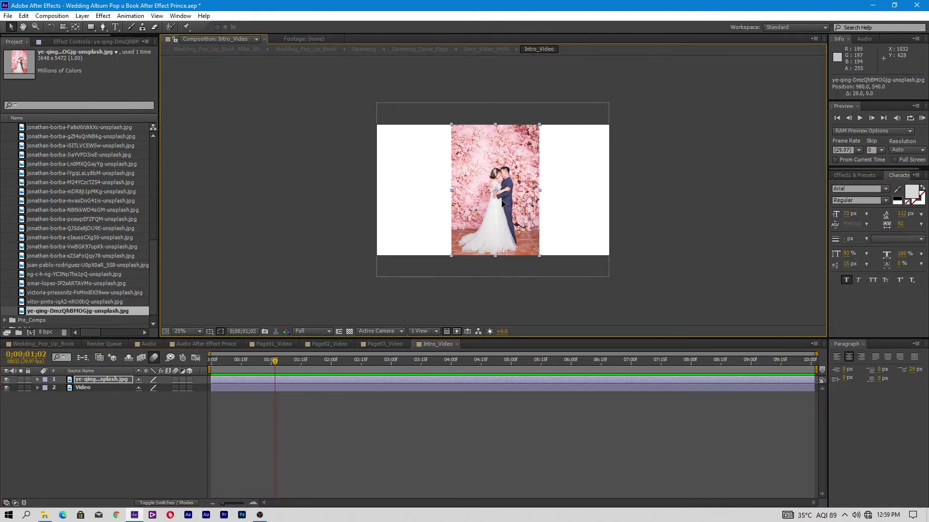
drag(502, 203, 503, 203)
click(55, 343)
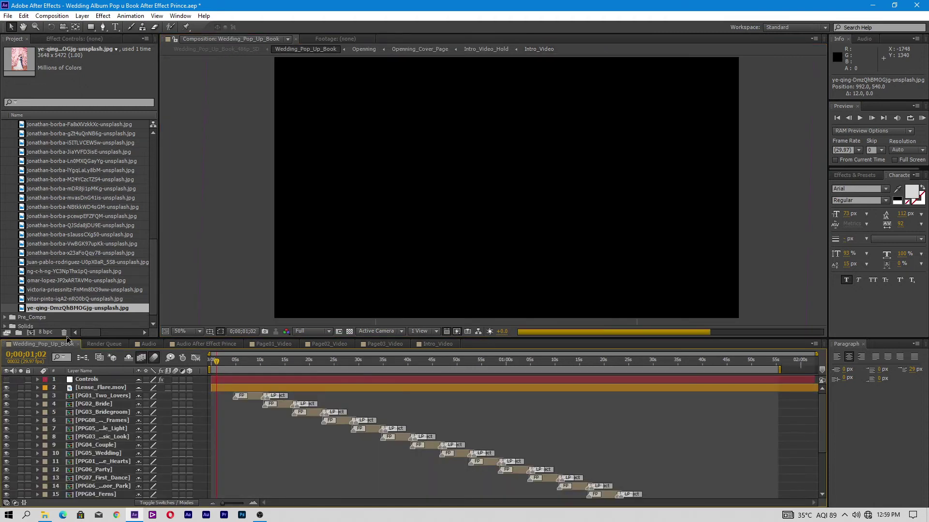
Step: Enlarge the Intro_Video photo slightly, move it to position 1044, 532 and check it on the book cover
click(441, 344)
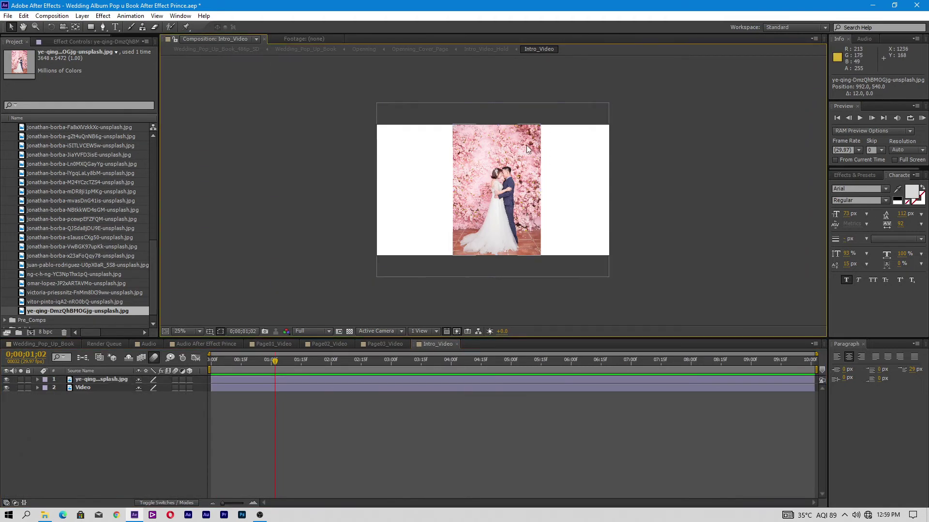
drag(541, 124, 545, 118)
drag(502, 212, 507, 212)
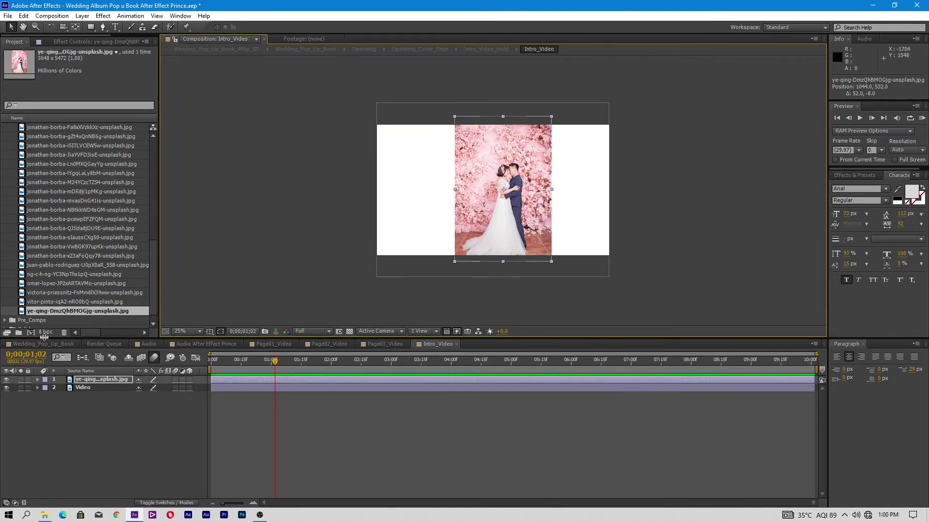
click(45, 344)
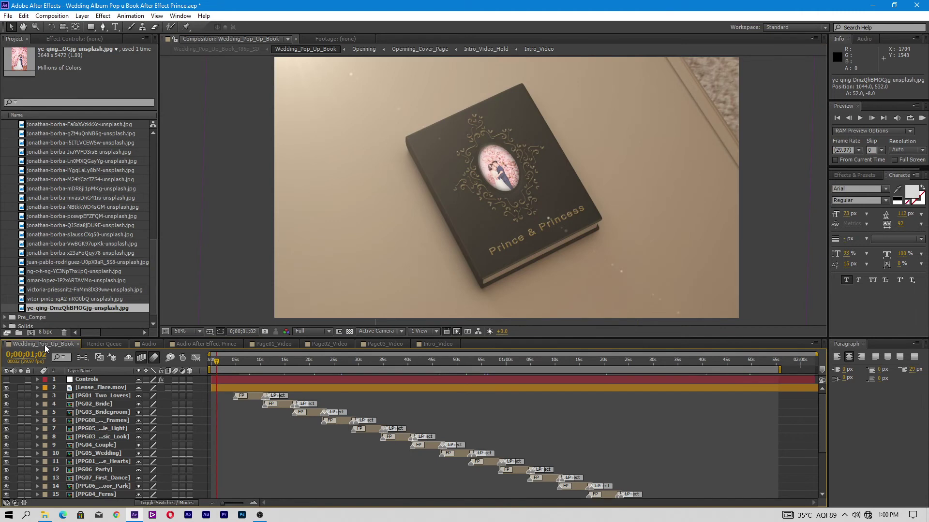
Step: Move the Intro_Video photo to position 1068, 488 to centre the couple and check the cover's oval frame
click(436, 344)
drag(512, 219, 515, 213)
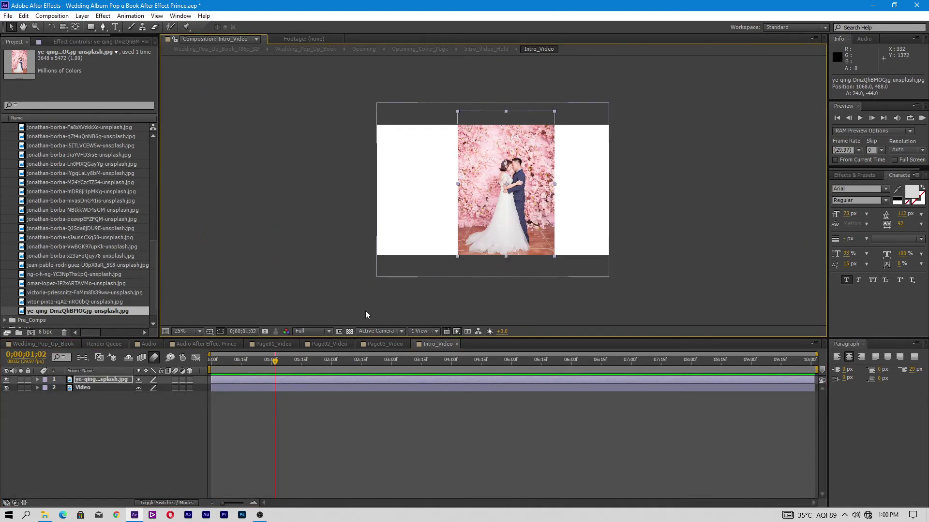
click(26, 344)
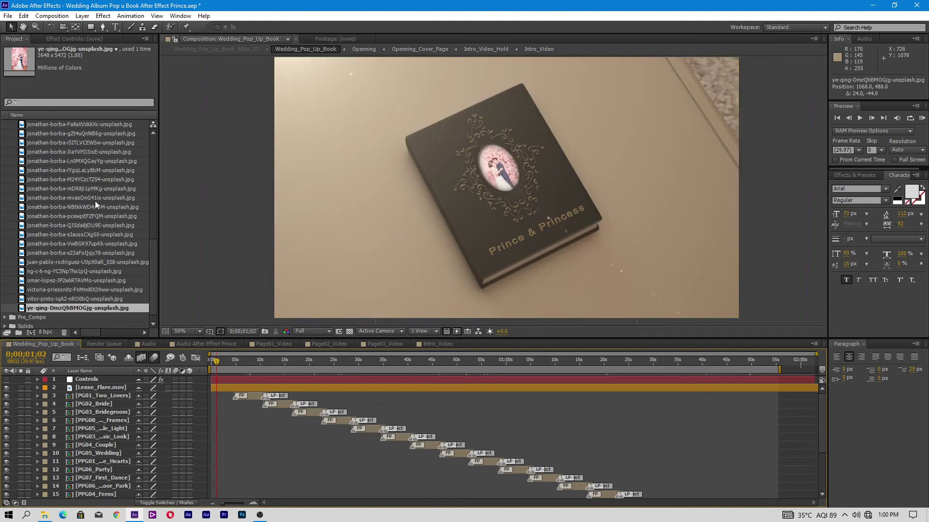
Step: Open the Intro_Text composition from the 01_Your_Text_and_Videos folder and select the word Prince in its cover title
scroll(77, 253, up, 15)
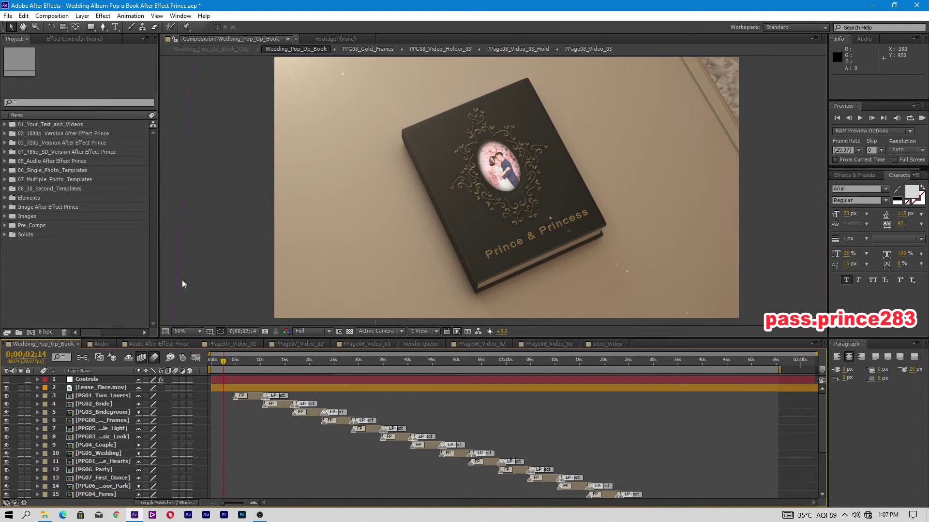
click(5, 124)
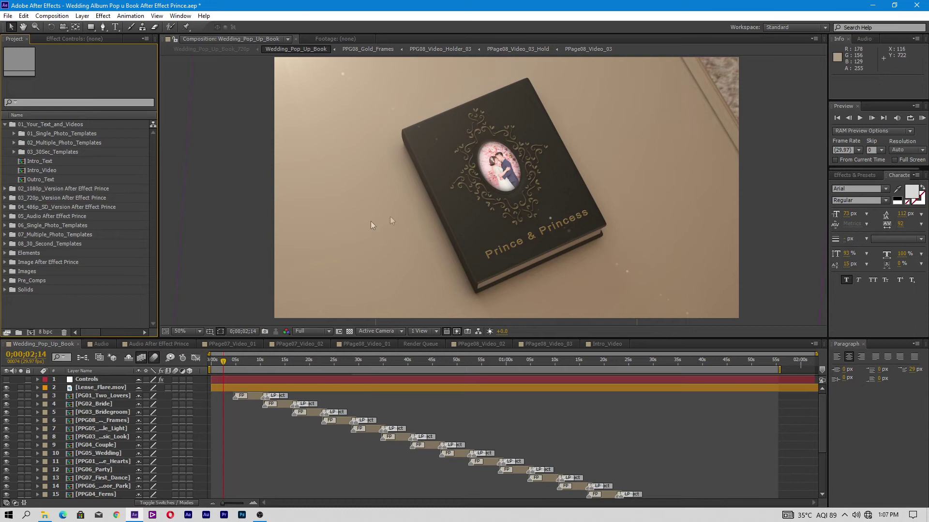
double_click(74, 160)
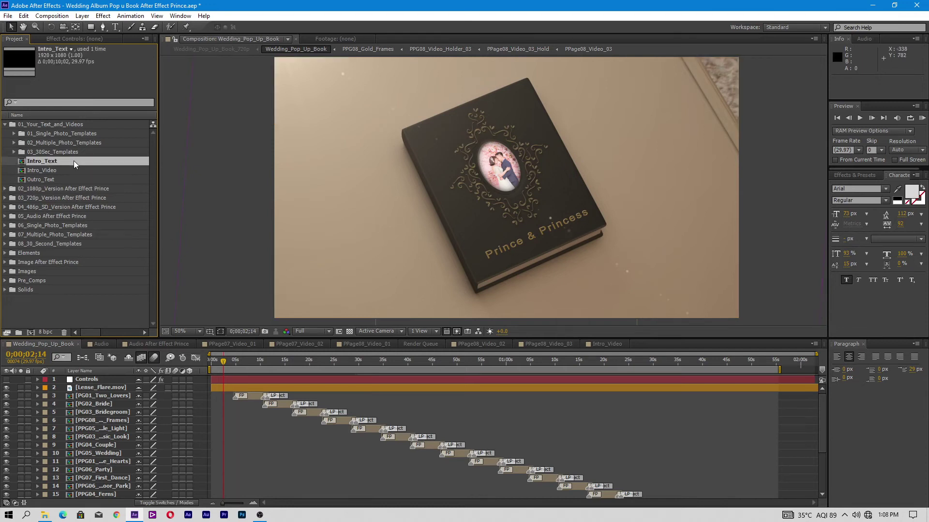
double_click(477, 193)
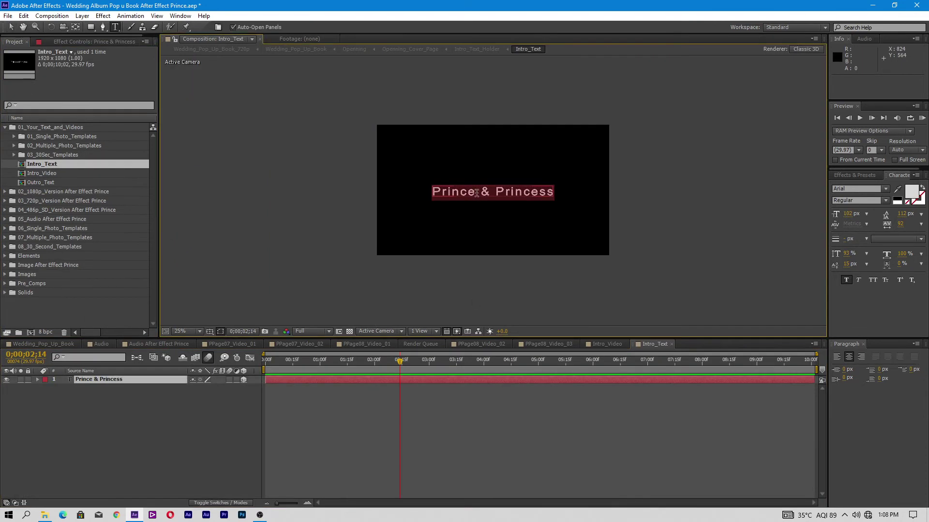
drag(476, 193, 419, 197)
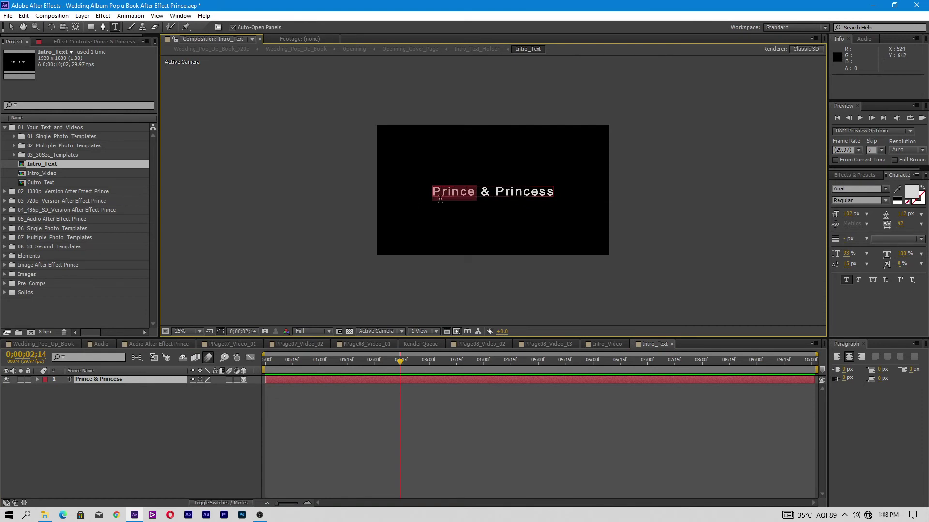
Step: Open Page01_Text from the PG01_Two_Lovers folder, select its Two Lovers text at 0;00;04;07, and close the composition
click(14, 136)
click(23, 146)
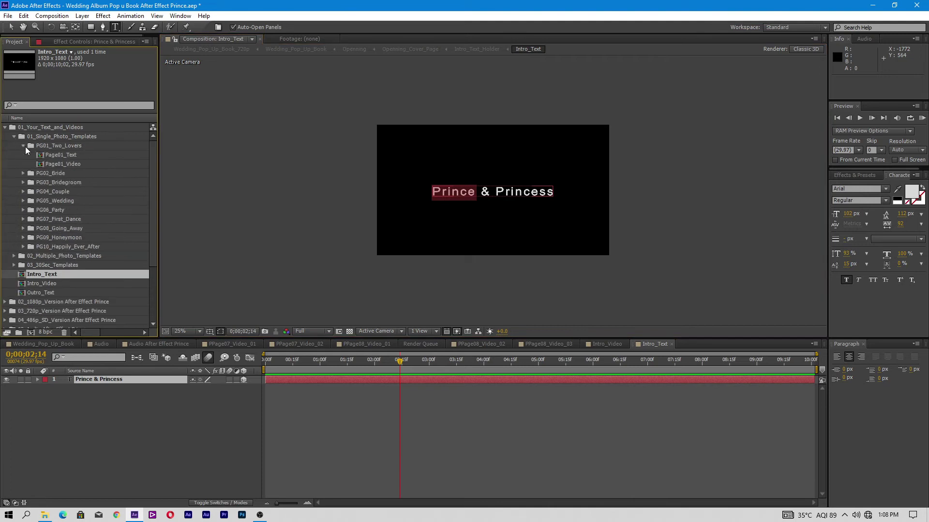
double_click(56, 155)
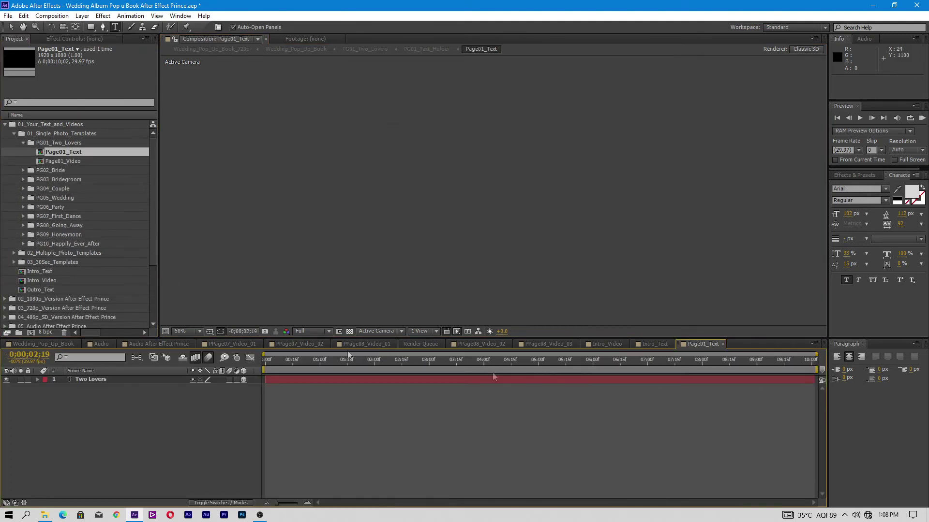
click(496, 360)
triple_click(455, 196)
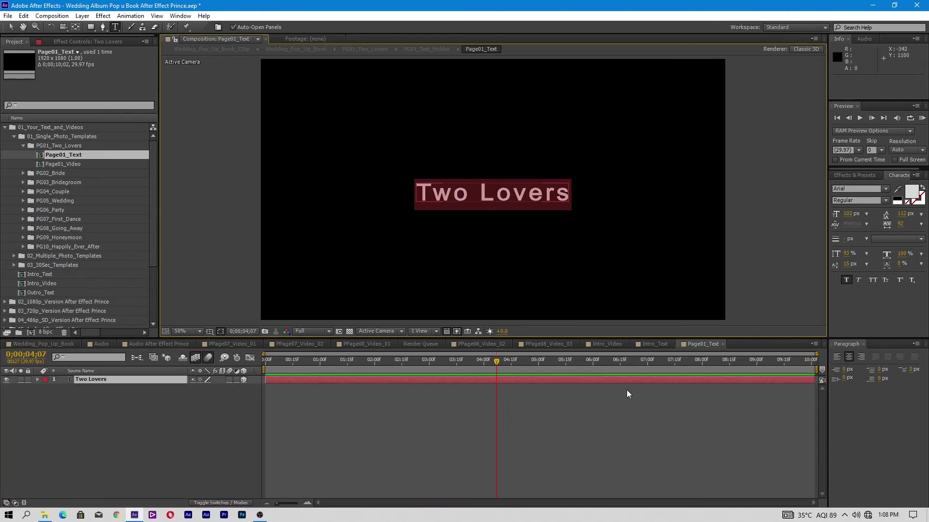
click(722, 344)
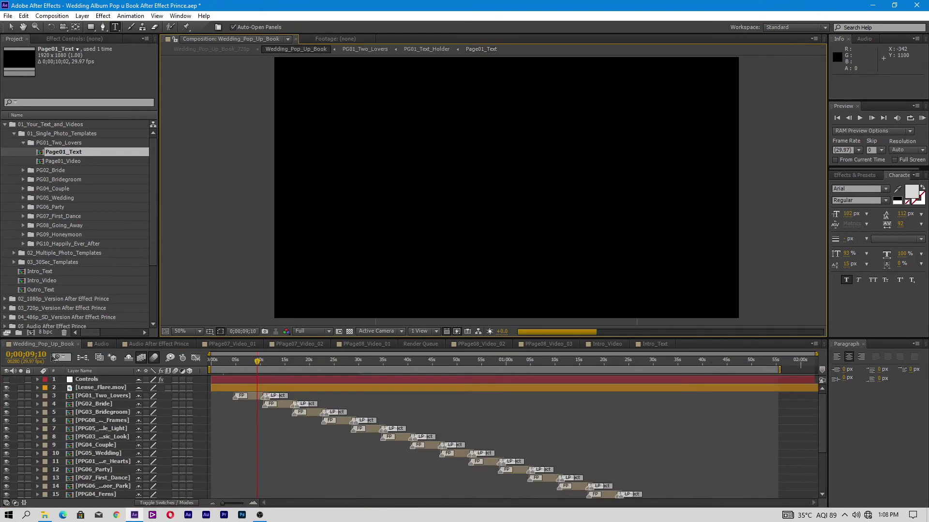
Step: Add bensound-littleidea.mp3 from Local Disk (E:) to the Audio After Effect Prince composition as its background music
click(137, 345)
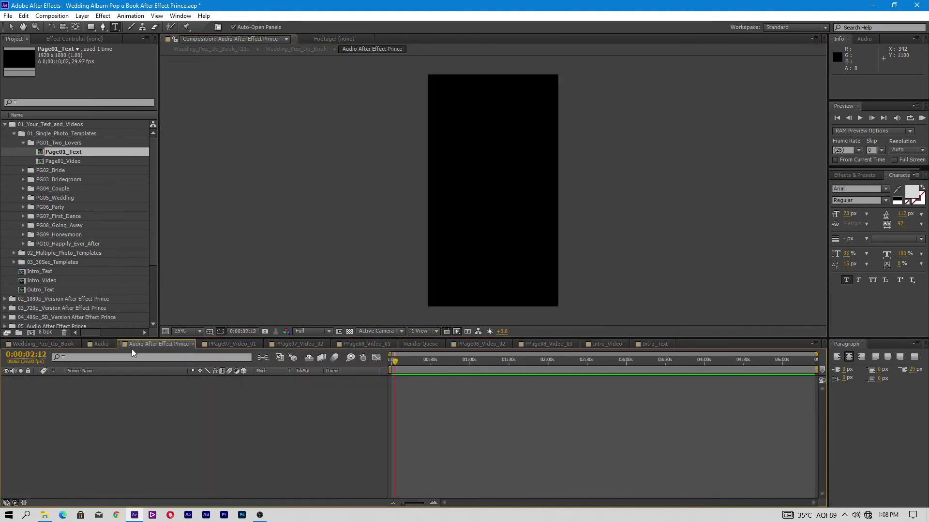
click(43, 516)
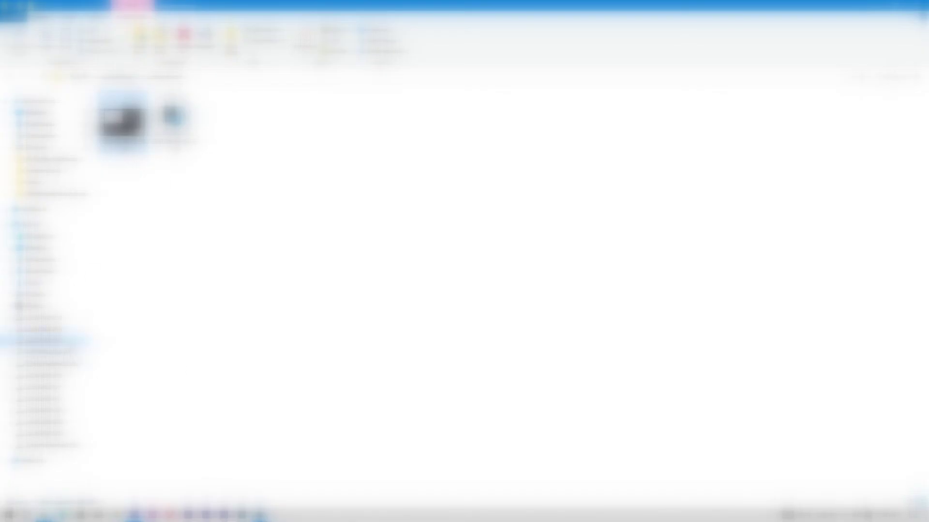
click(73, 341)
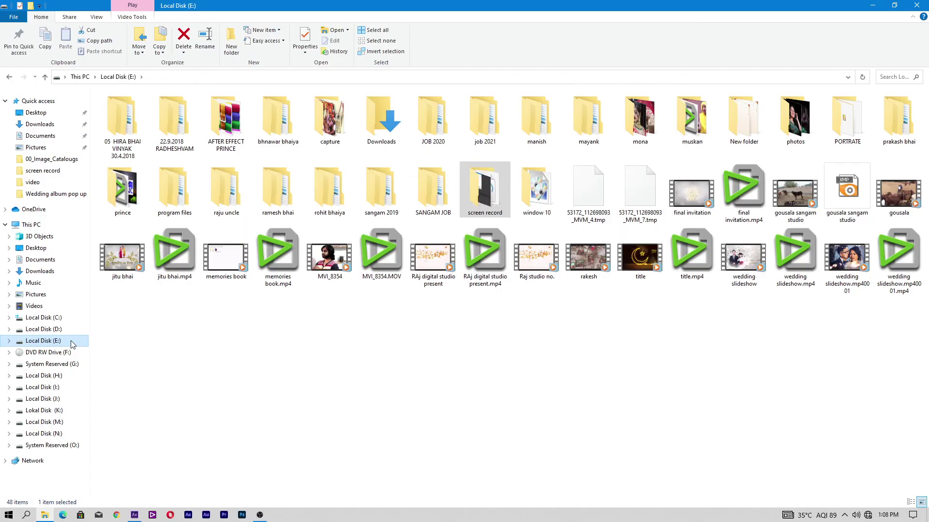
click(109, 184)
double_click(109, 184)
drag(226, 185, 113, 410)
Step: Return to the Wedding_Pop_Up_Book composition and preview its audio from 0;00;10;04
click(49, 346)
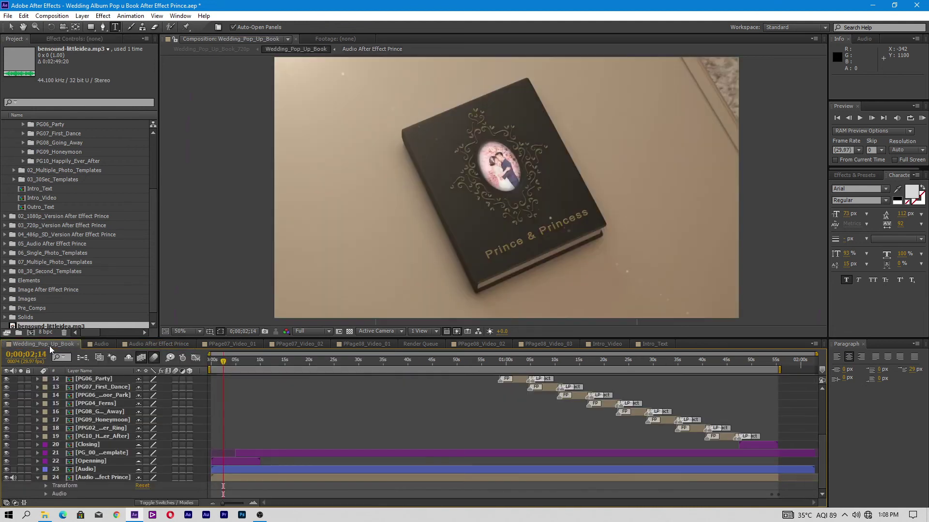
click(256, 363)
key(KP_Decimal)
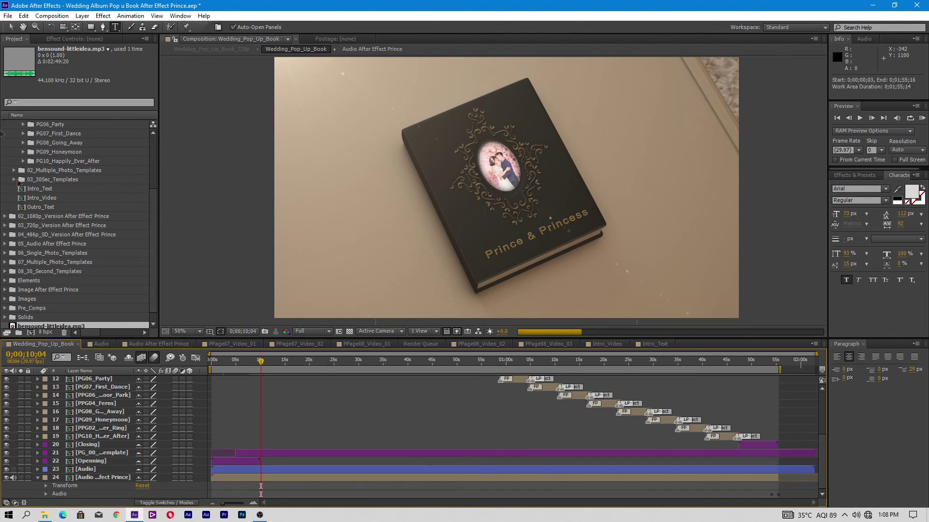
Step: Add the Wedding_Pop_Up_Book composition to the Render Queue for export
click(9, 17)
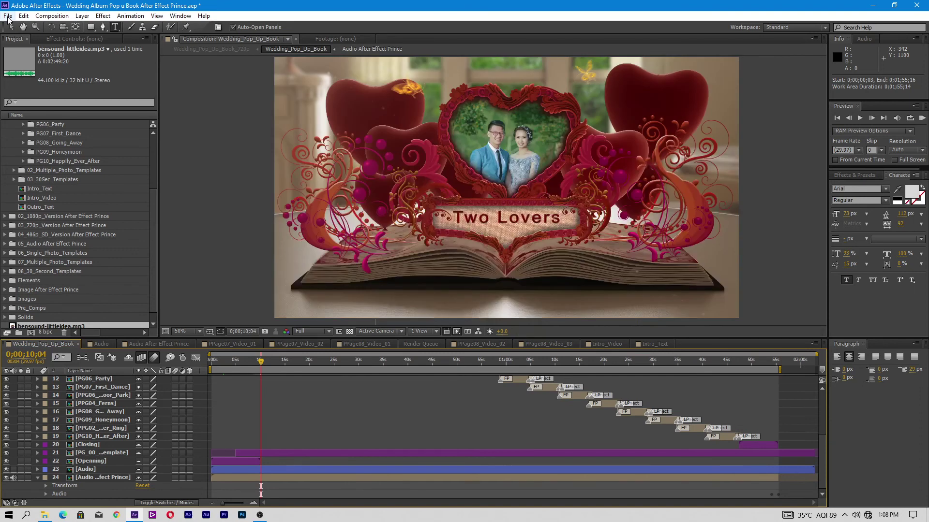
click(8, 18)
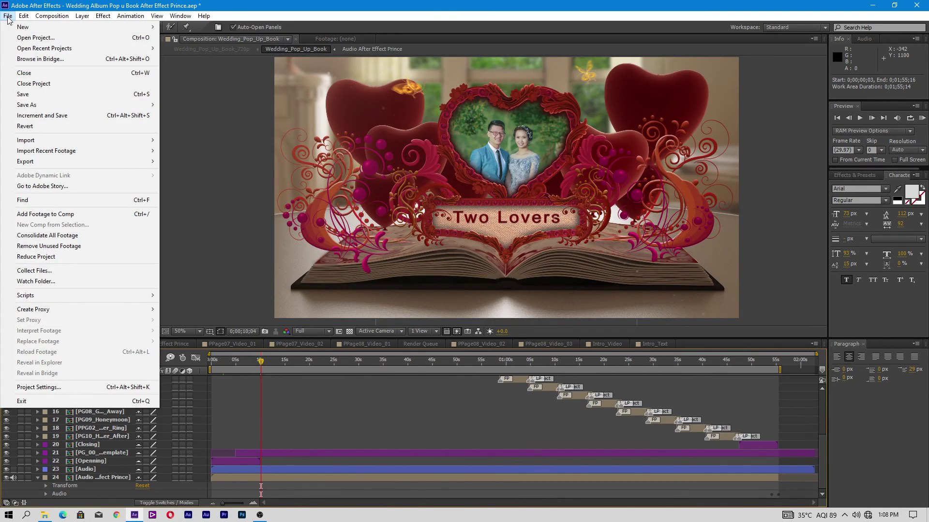
mouse_move(81, 165)
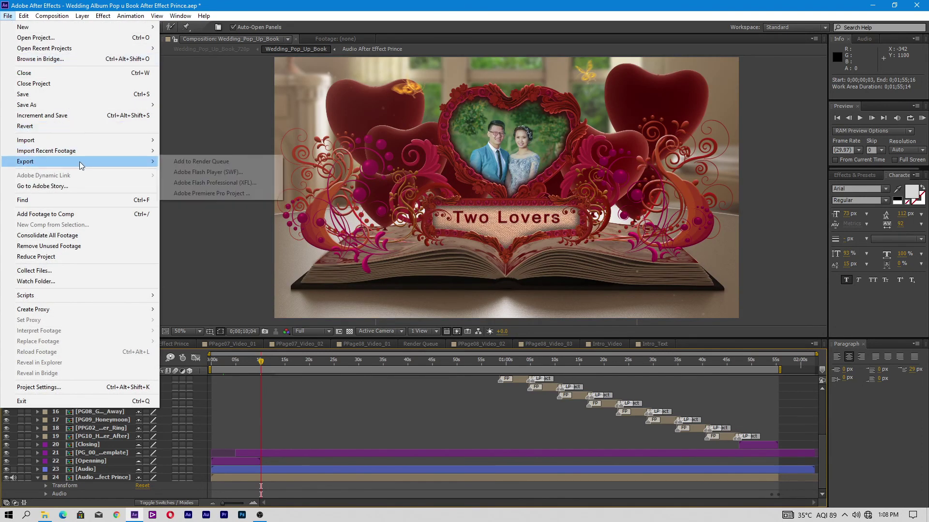
click(227, 163)
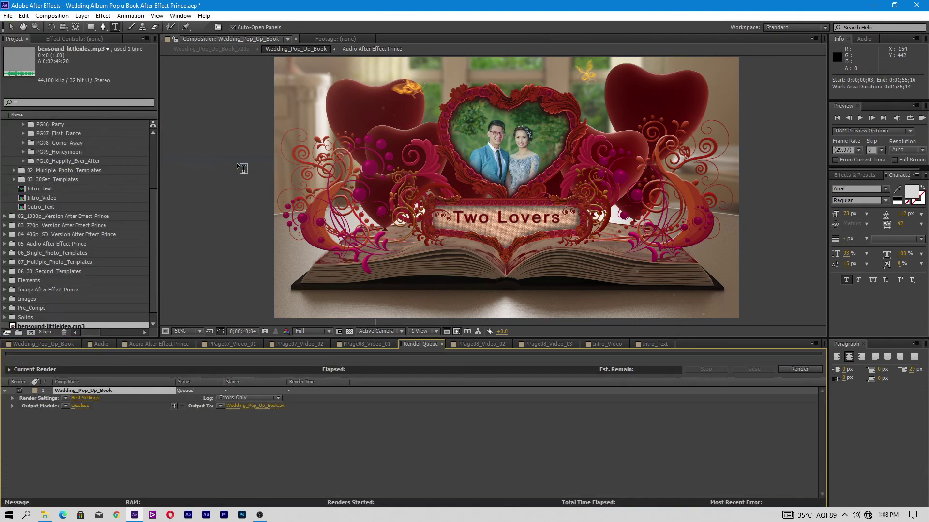
Step: Configure the output module of the queued Wedding_Pop_Up_Book render to H.264 format with audio output enabled
click(78, 407)
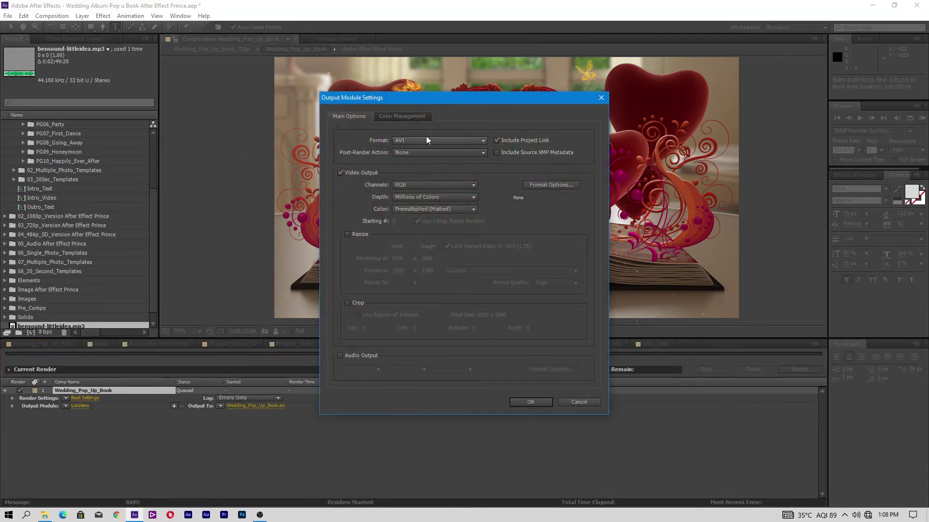
click(426, 139)
key(Escape)
key(h)
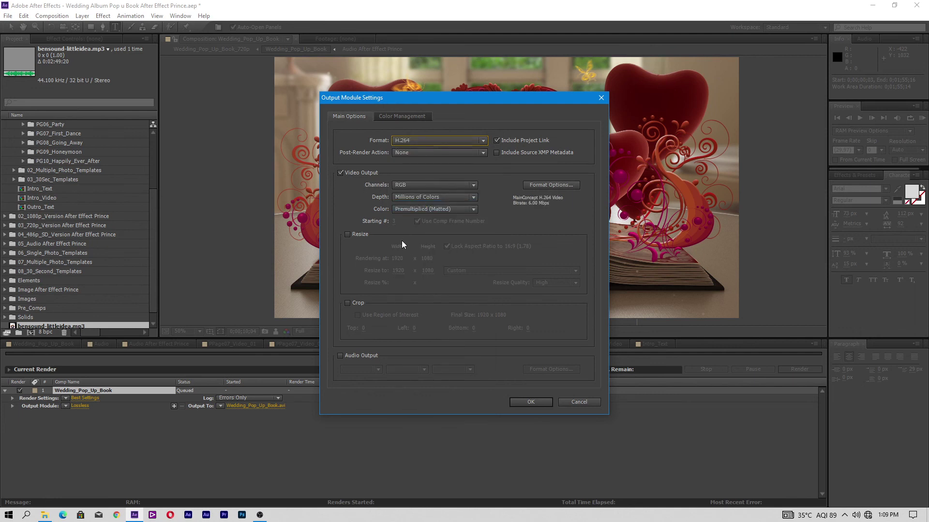
click(340, 356)
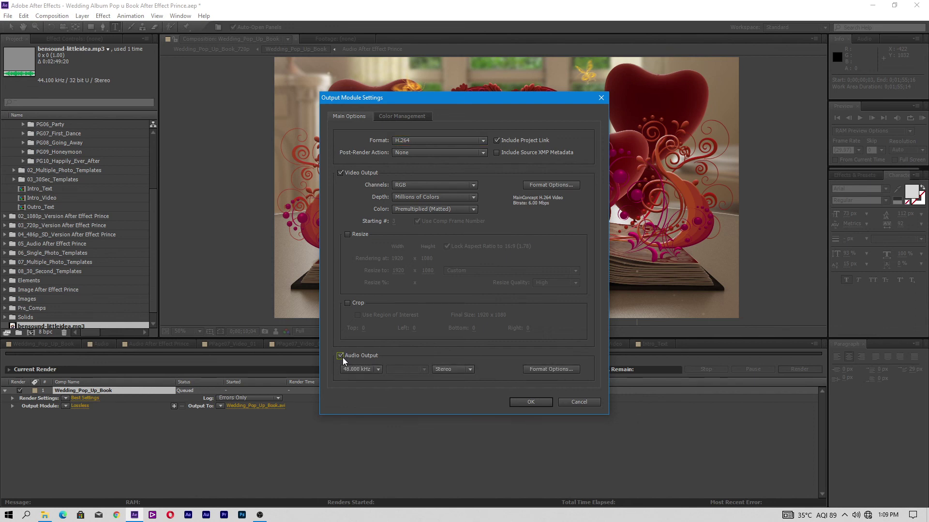
click(531, 402)
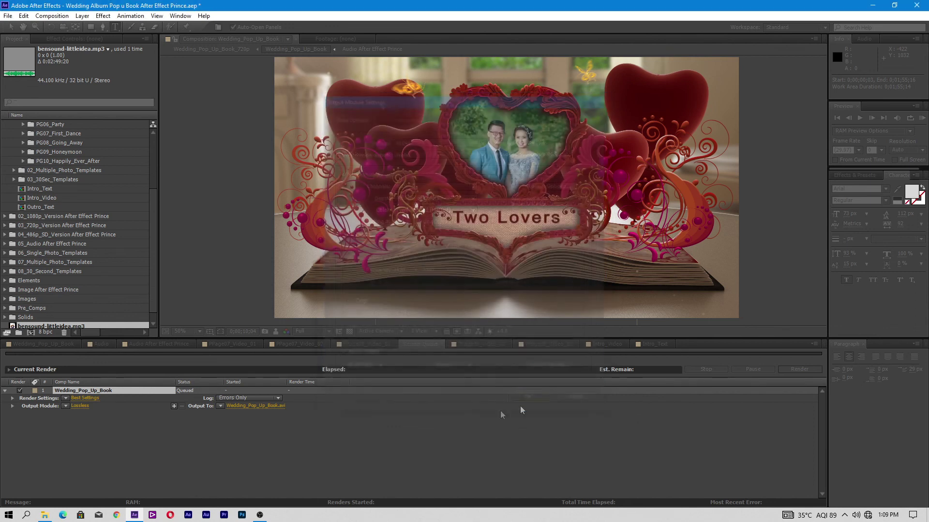
Step: Save the output movie to Local Disk (J:) as Wedding_Pop_Up_Book in H.264 (*.mp4) and start the render
click(272, 407)
scroll(106, 185, down, 5)
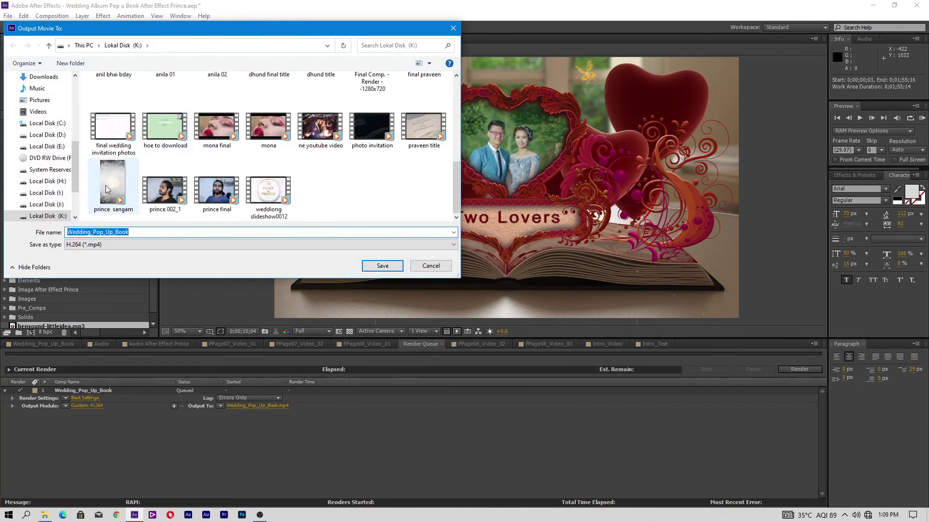
click(59, 206)
scroll(193, 201, down, 1)
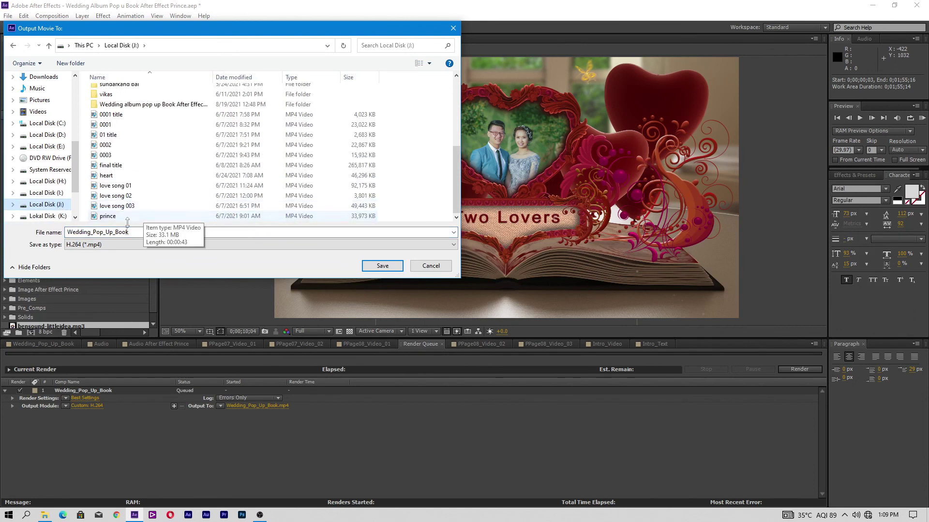
double_click(138, 233)
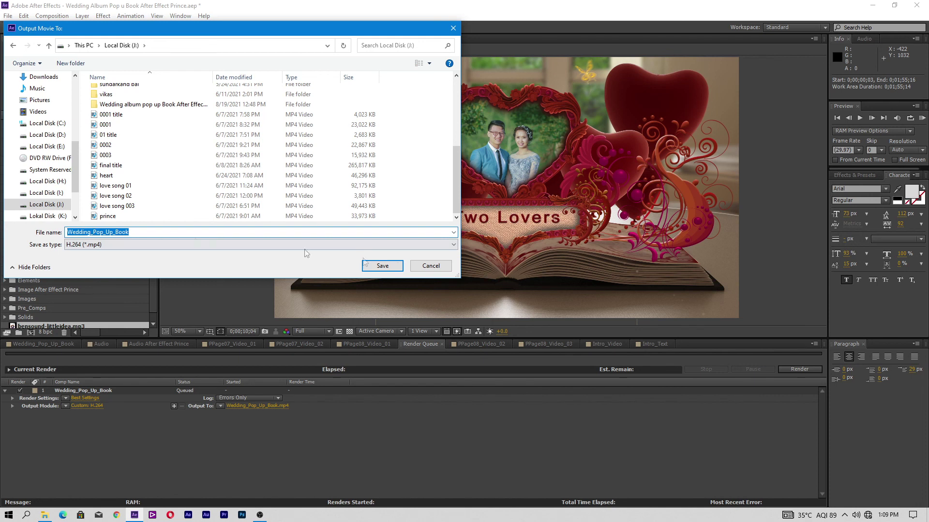
click(385, 266)
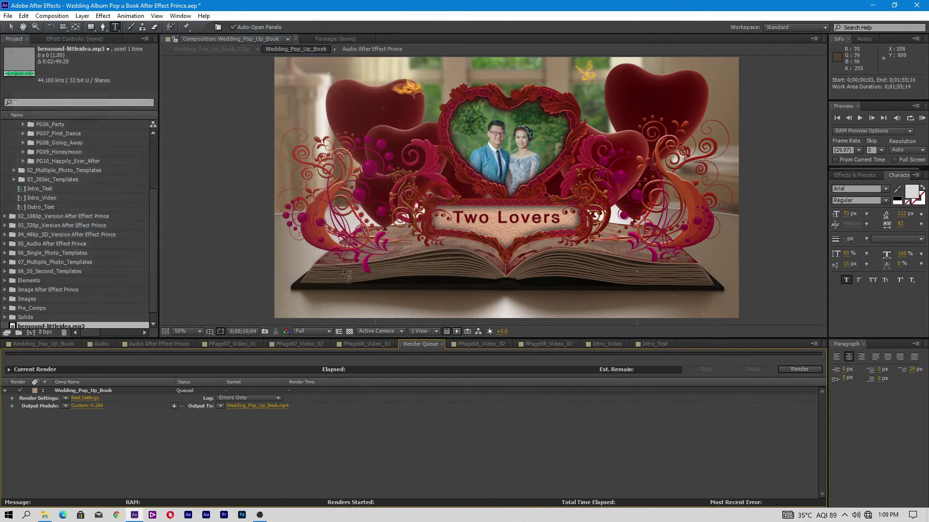
click(798, 370)
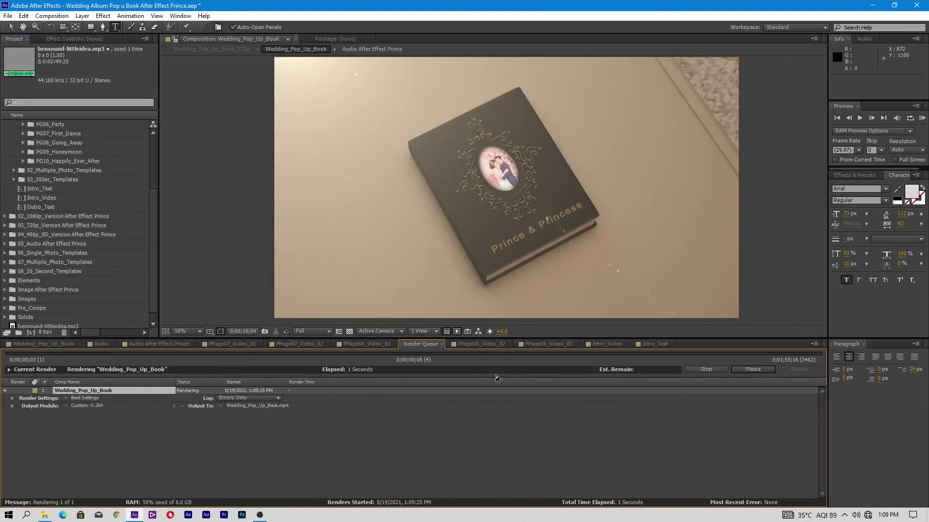